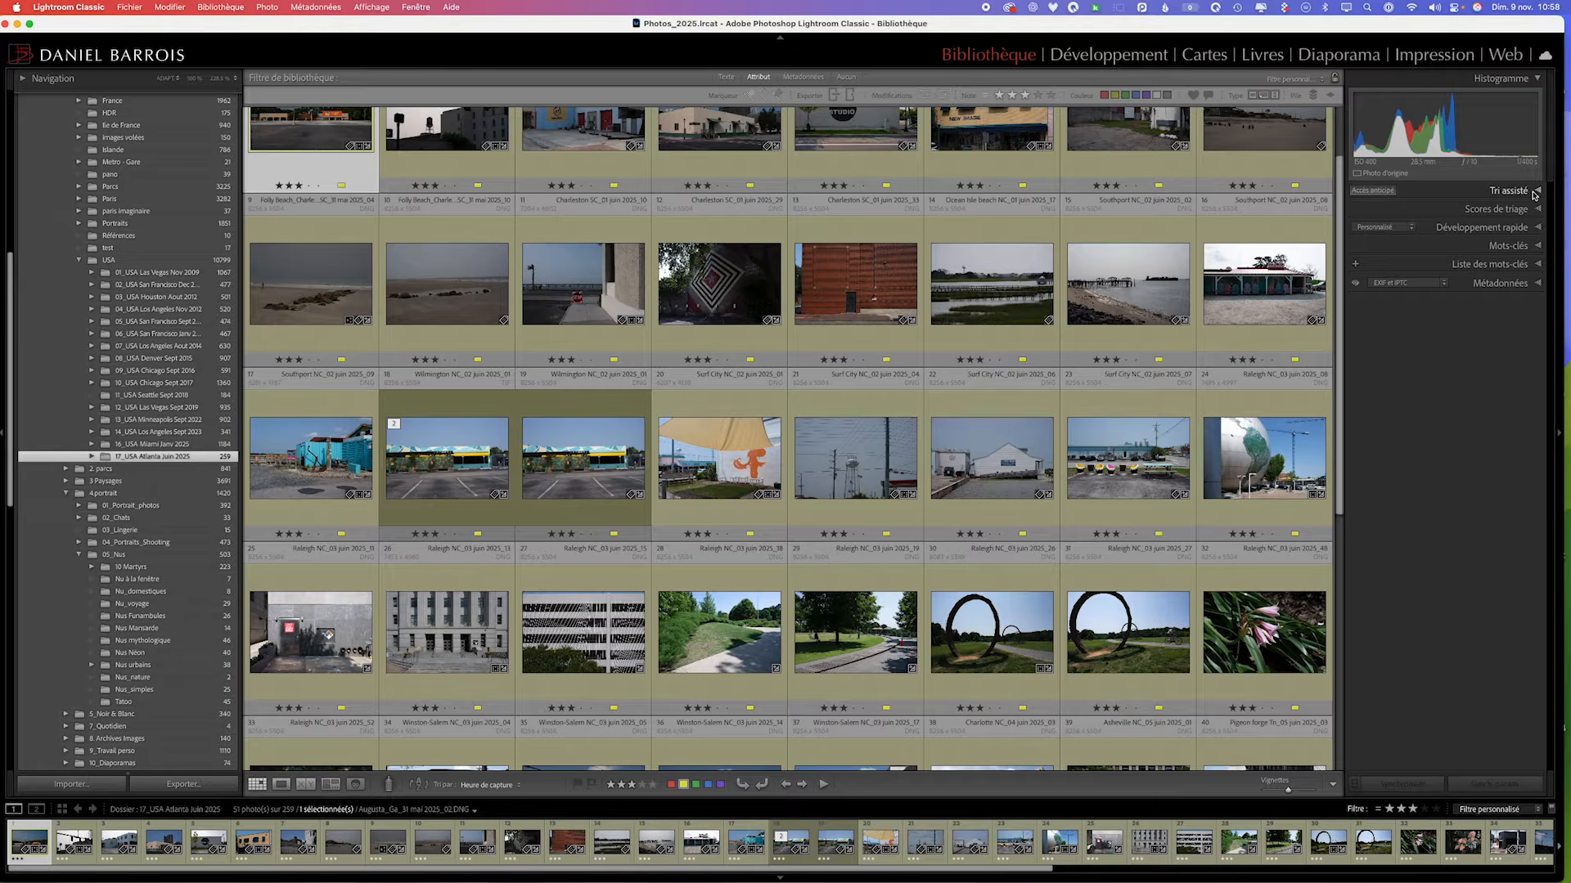
- Examine the assisted culling (Tri assisté) options and the import window, leaving both without importing anything
{"action": "left_click", "coordinate": [1538, 192]}
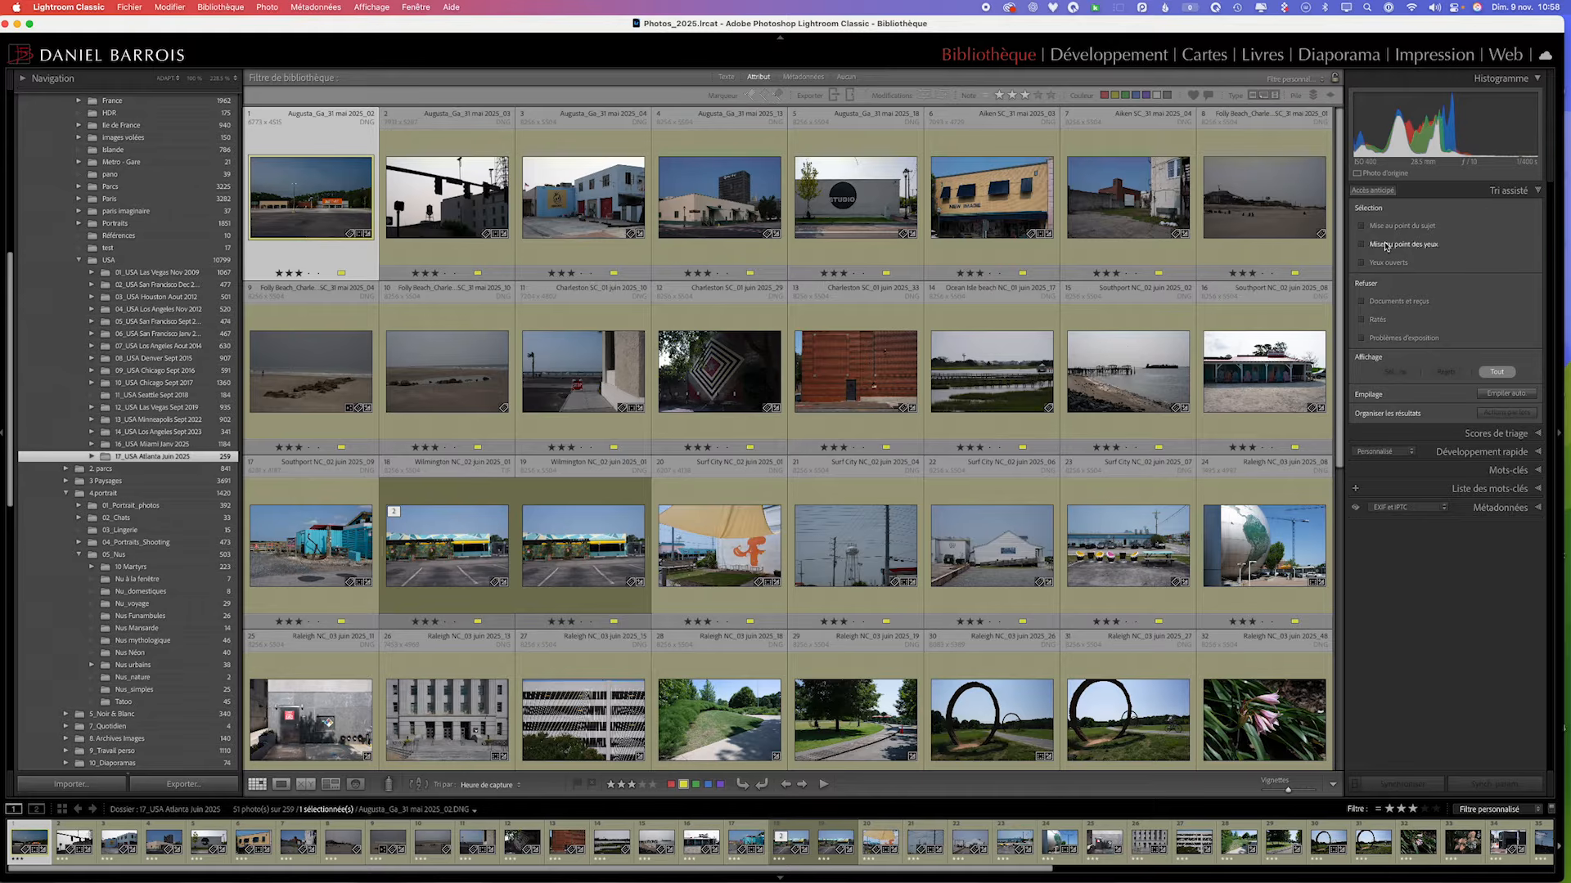
{"action": "left_click", "coordinate": [1537, 192]}
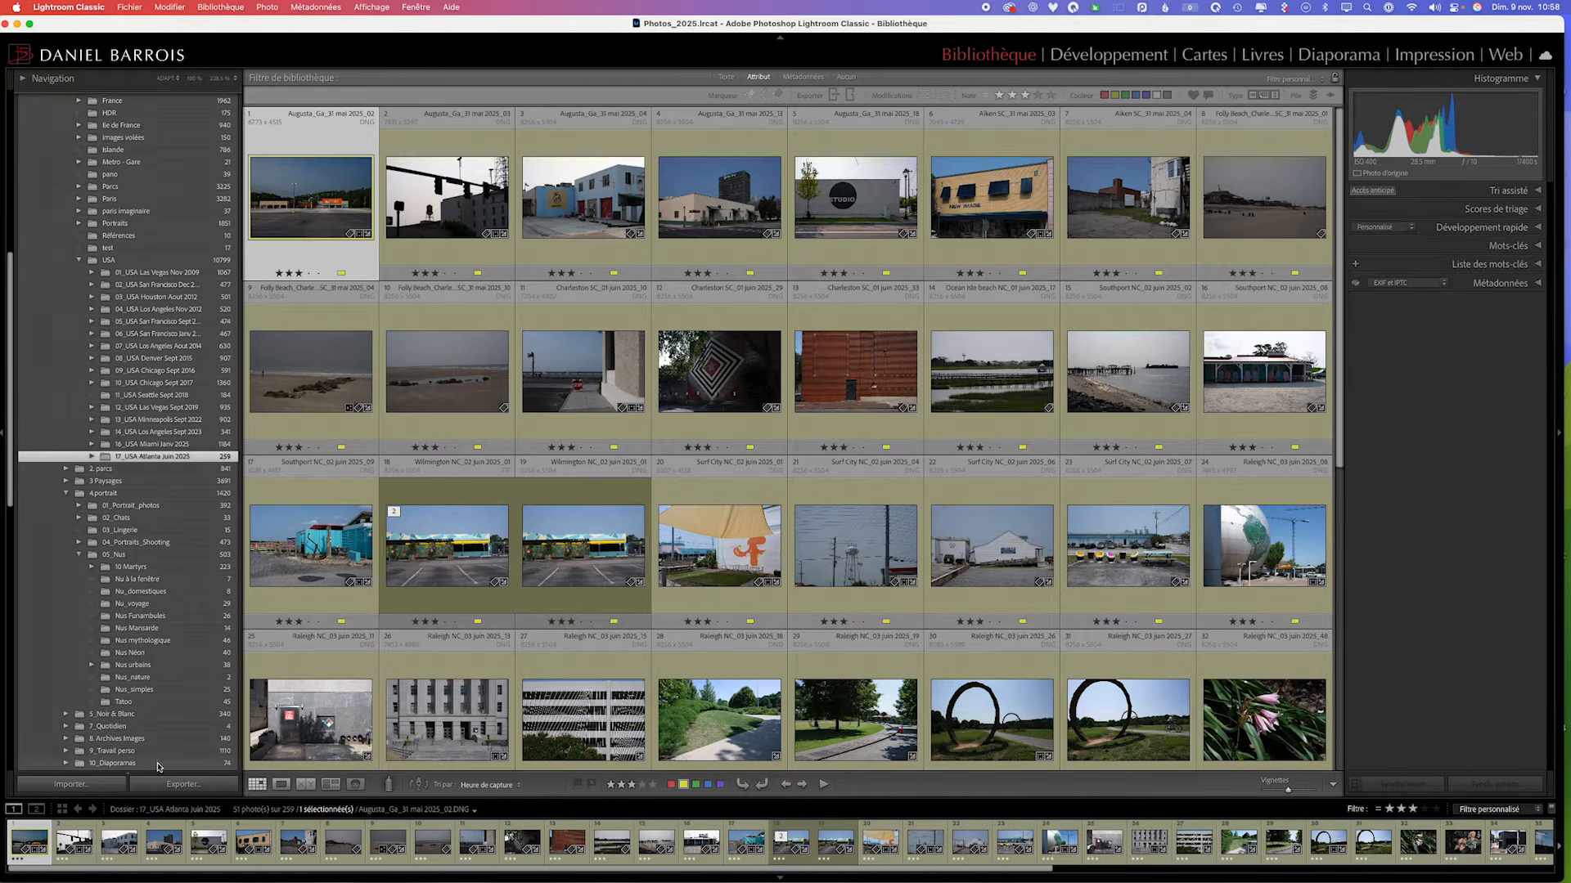
{"action": "left_click", "coordinate": [99, 787]}
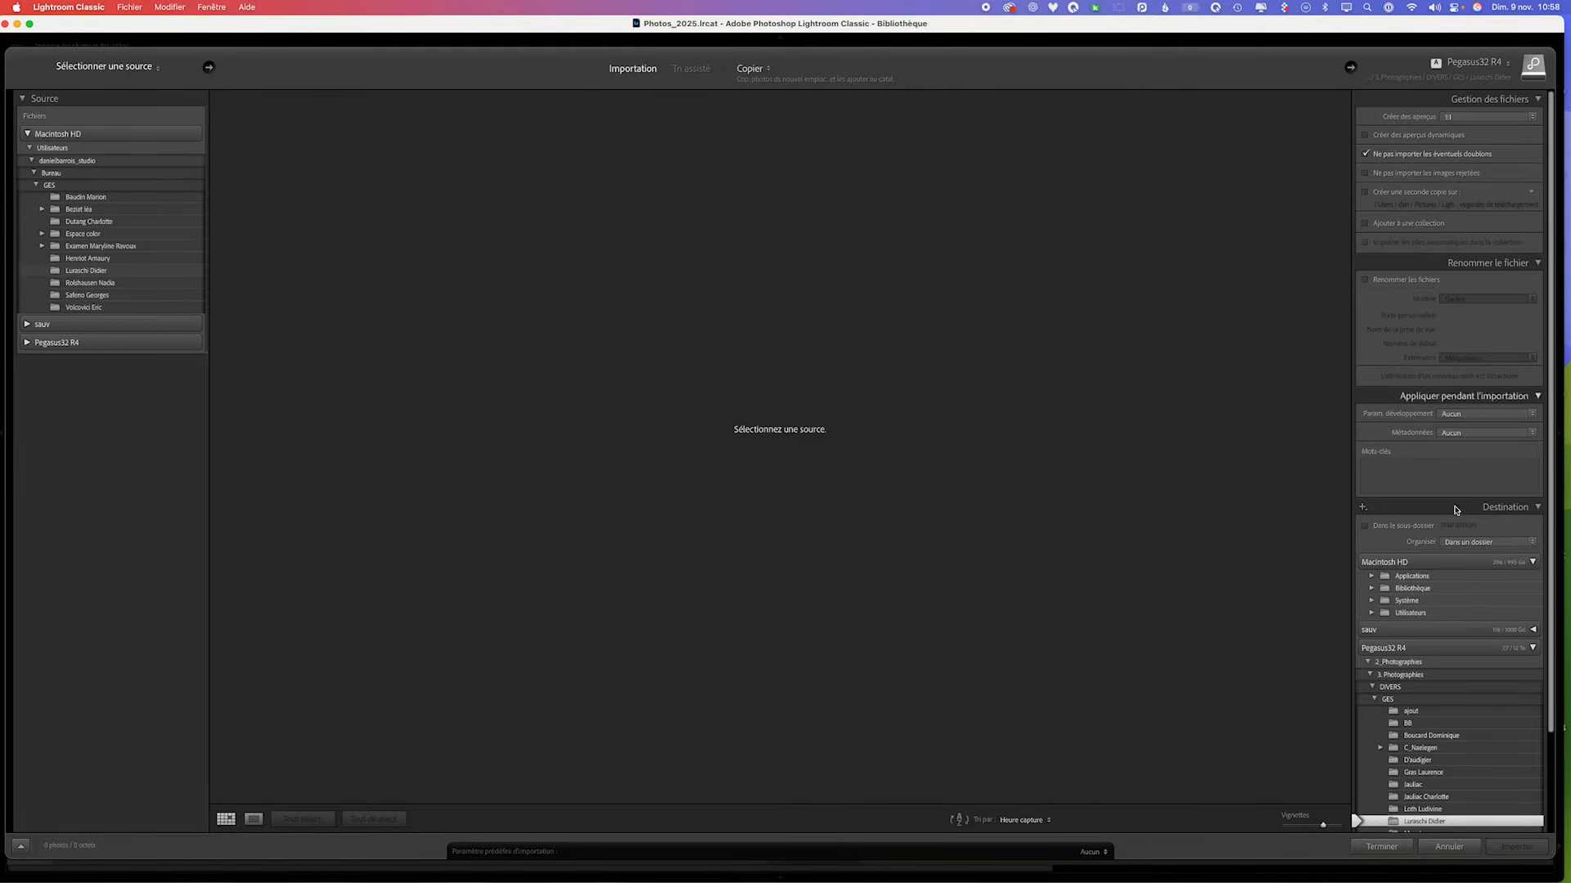
{"action": "left_click", "coordinate": [1445, 845]}
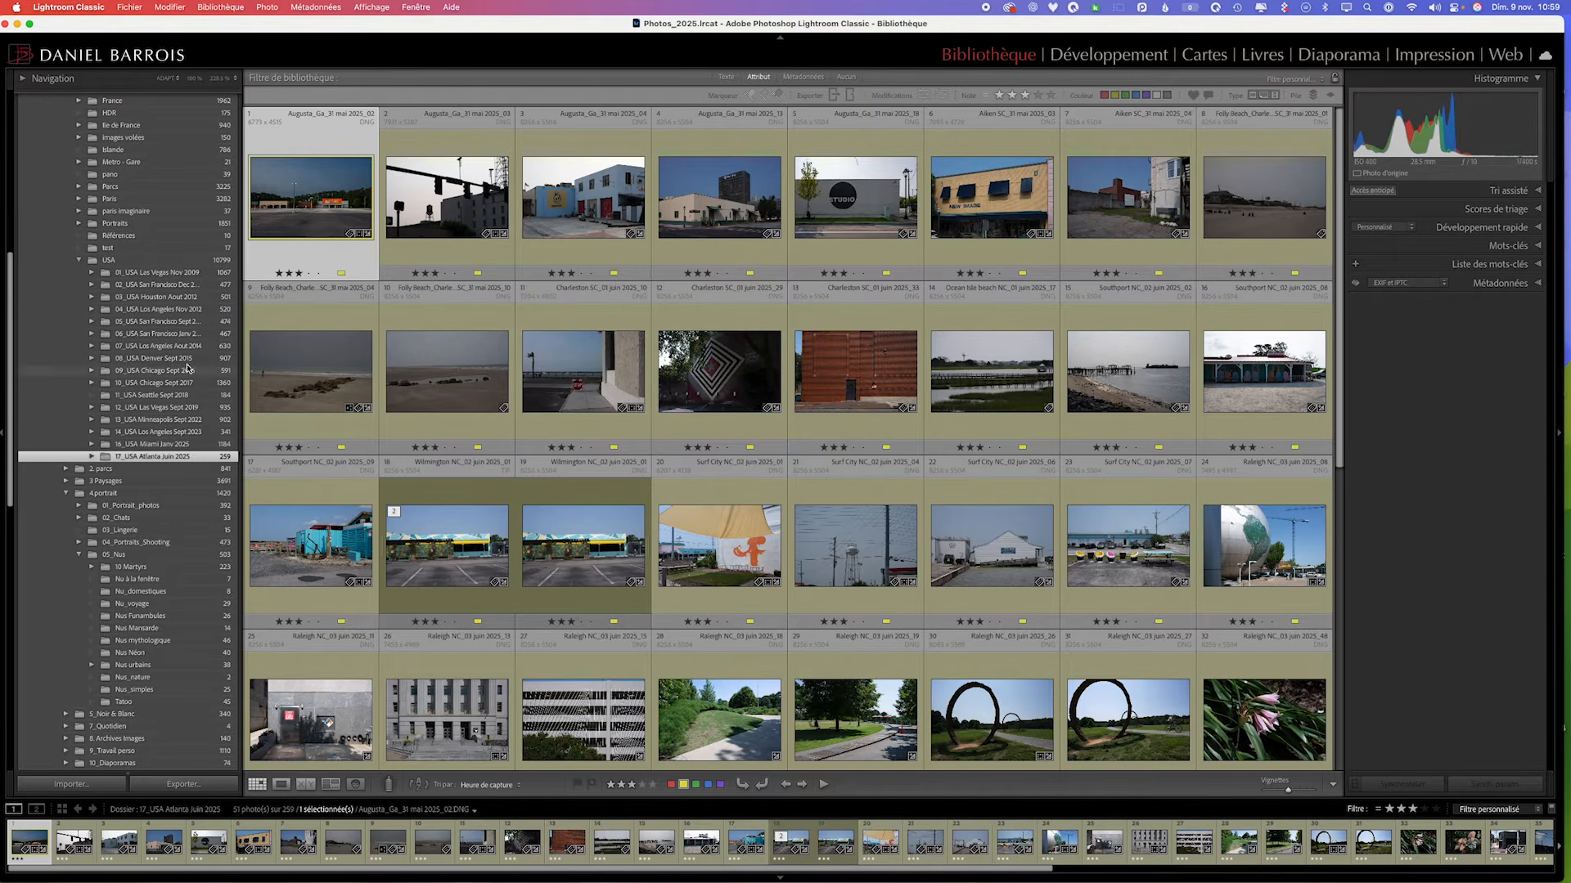
- Open the basketball court photo from the "poussières" collection in the Develop module
{"action": "scroll", "coordinate": [185, 371], "scroll_direction": "down", "scroll_amount": 5}
{"action": "scroll", "coordinate": [185, 372], "scroll_direction": "down", "scroll_amount": 10}
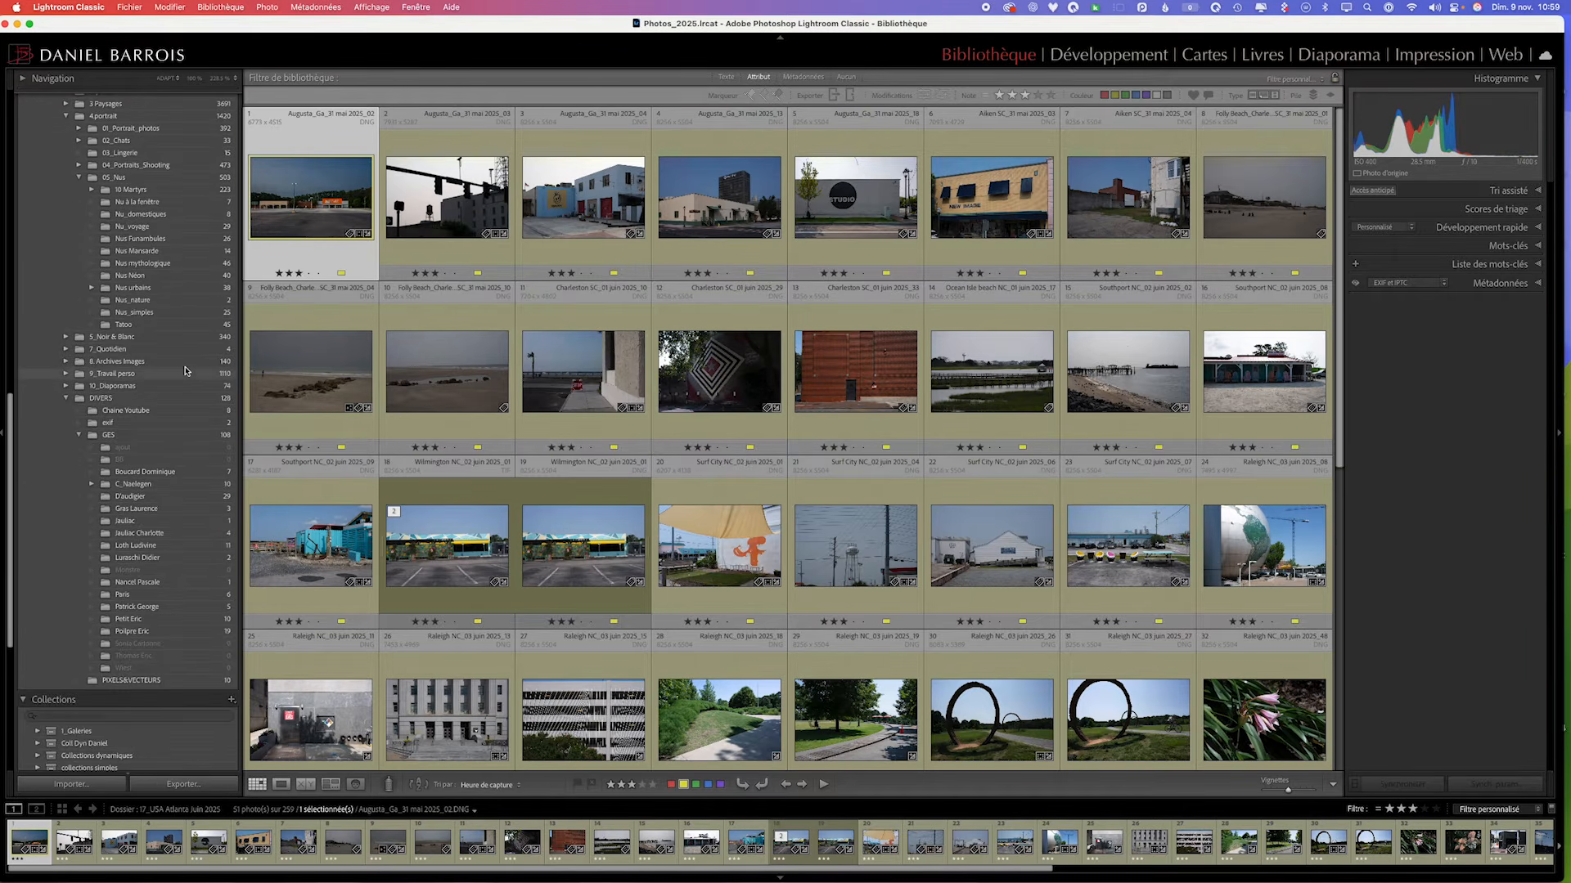
{"action": "scroll", "coordinate": [146, 586], "scroll_direction": "down", "scroll_amount": 12}
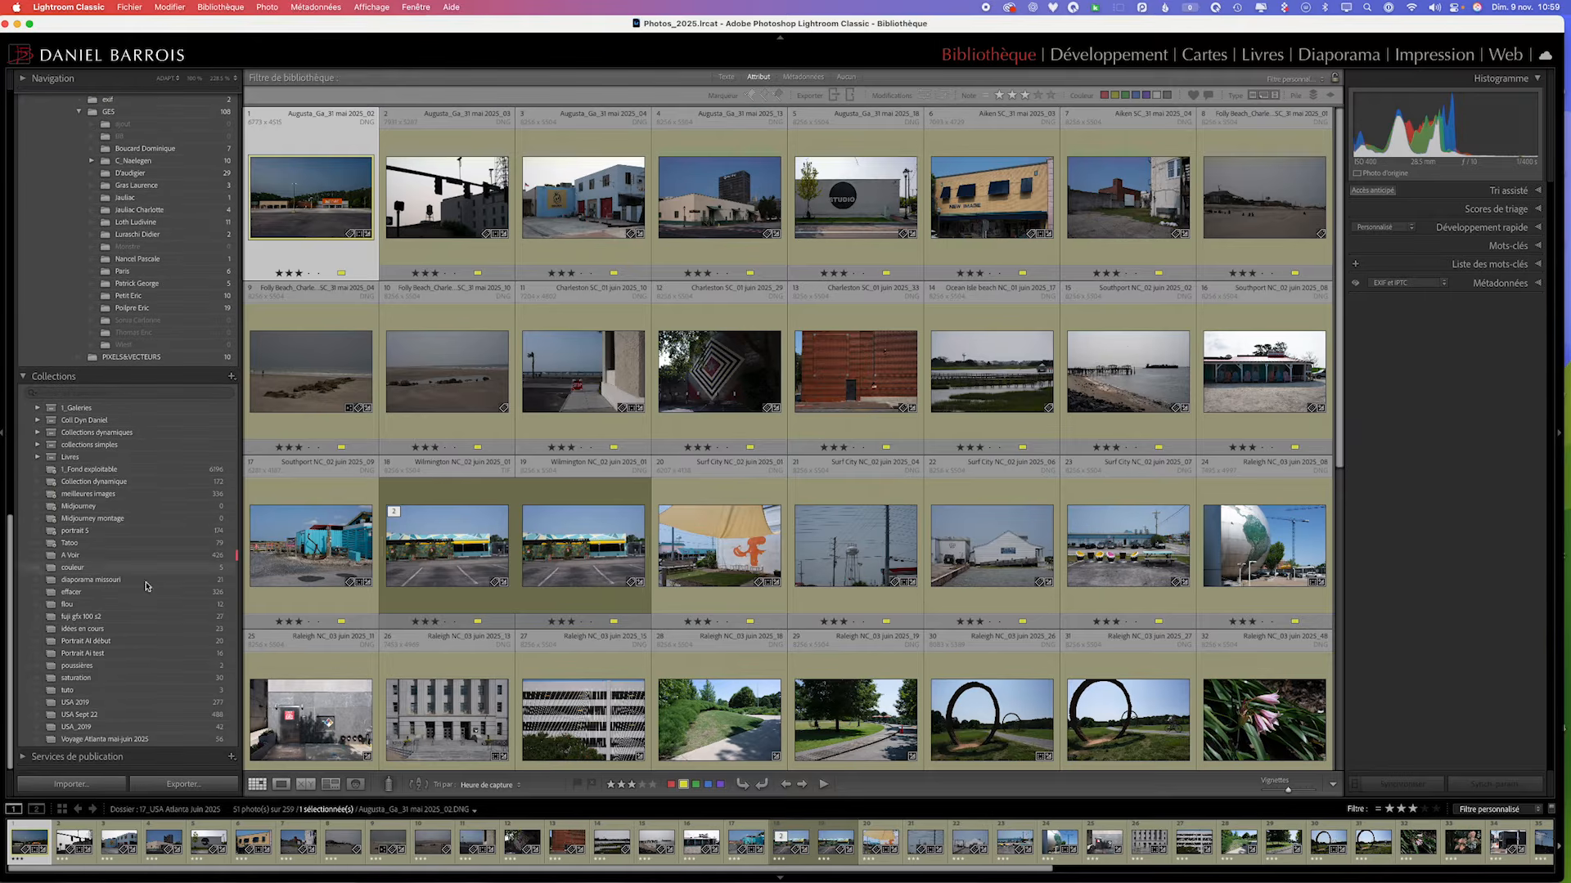
{"action": "left_click", "coordinate": [92, 668]}
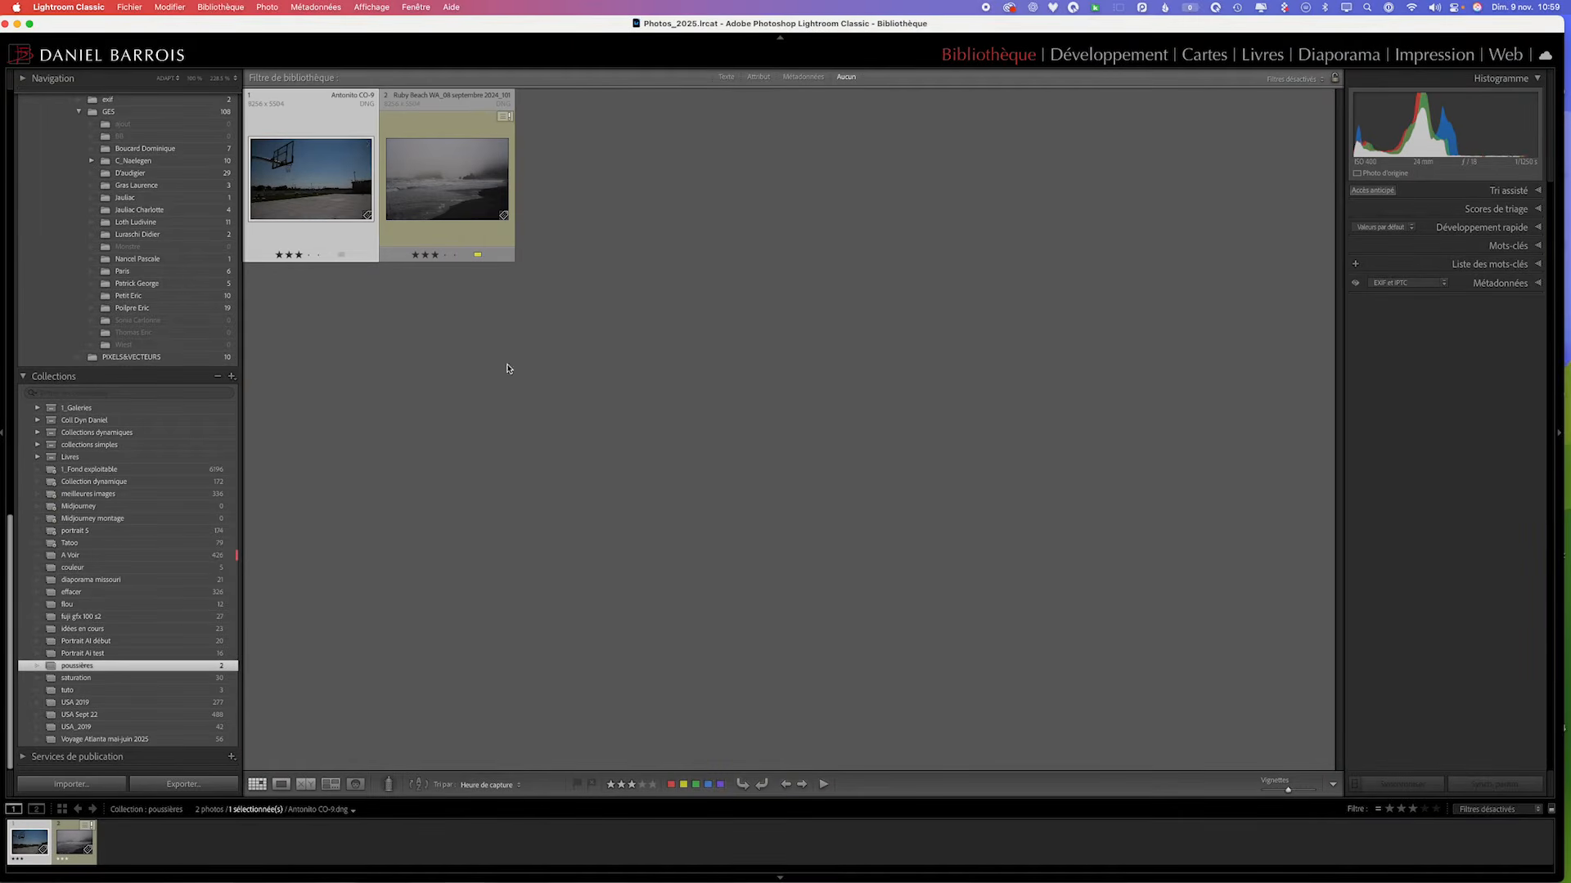
{"action": "double_click", "coordinate": [318, 173]}
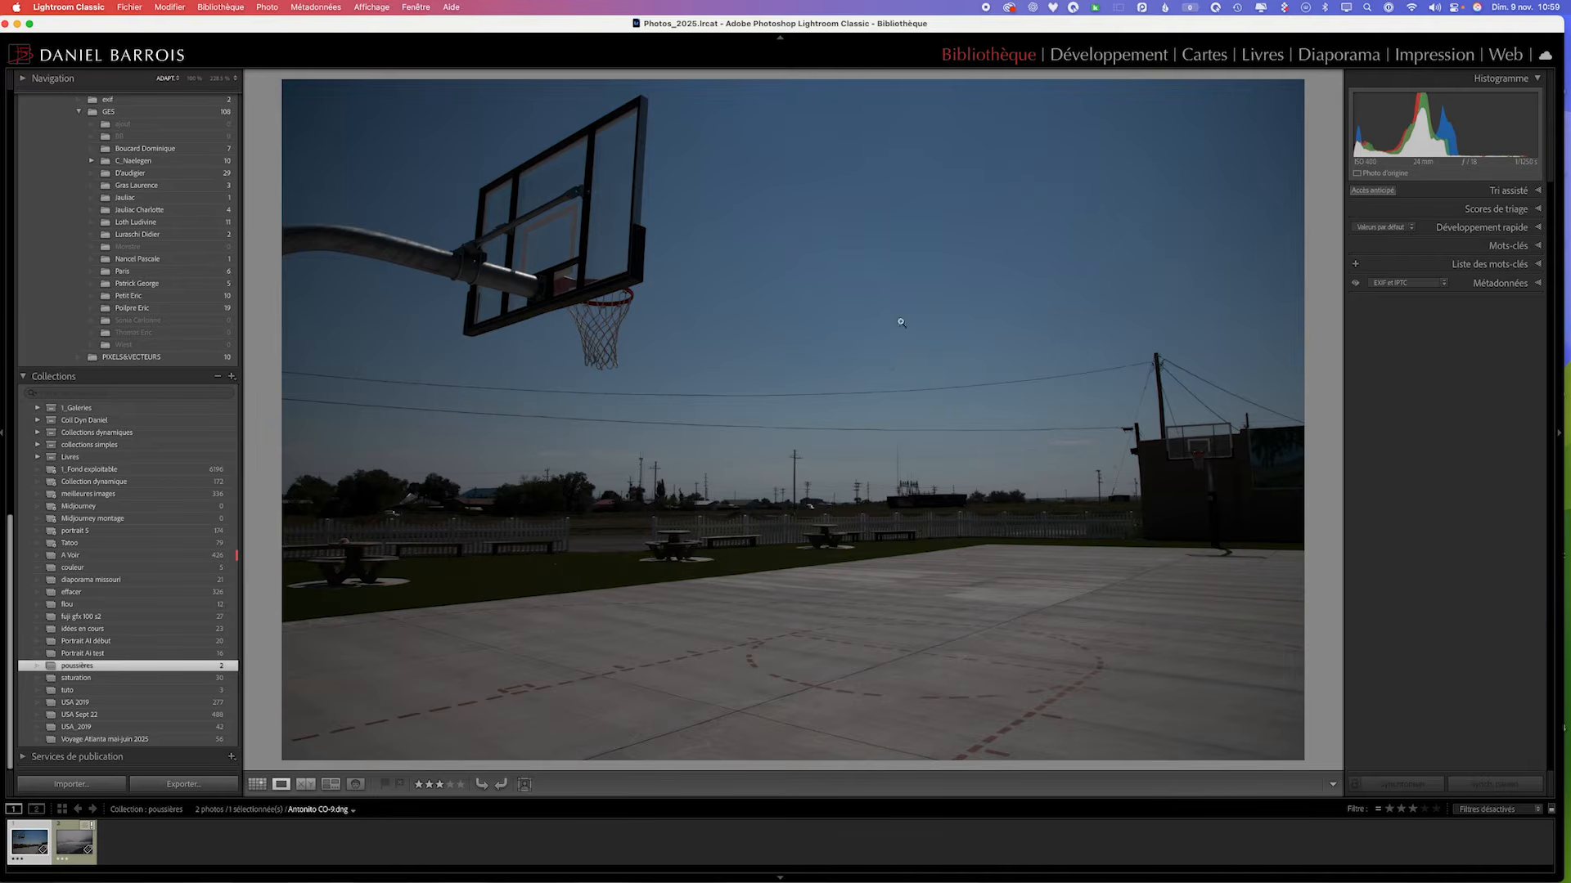
{"action": "left_click", "coordinate": [1100, 56]}
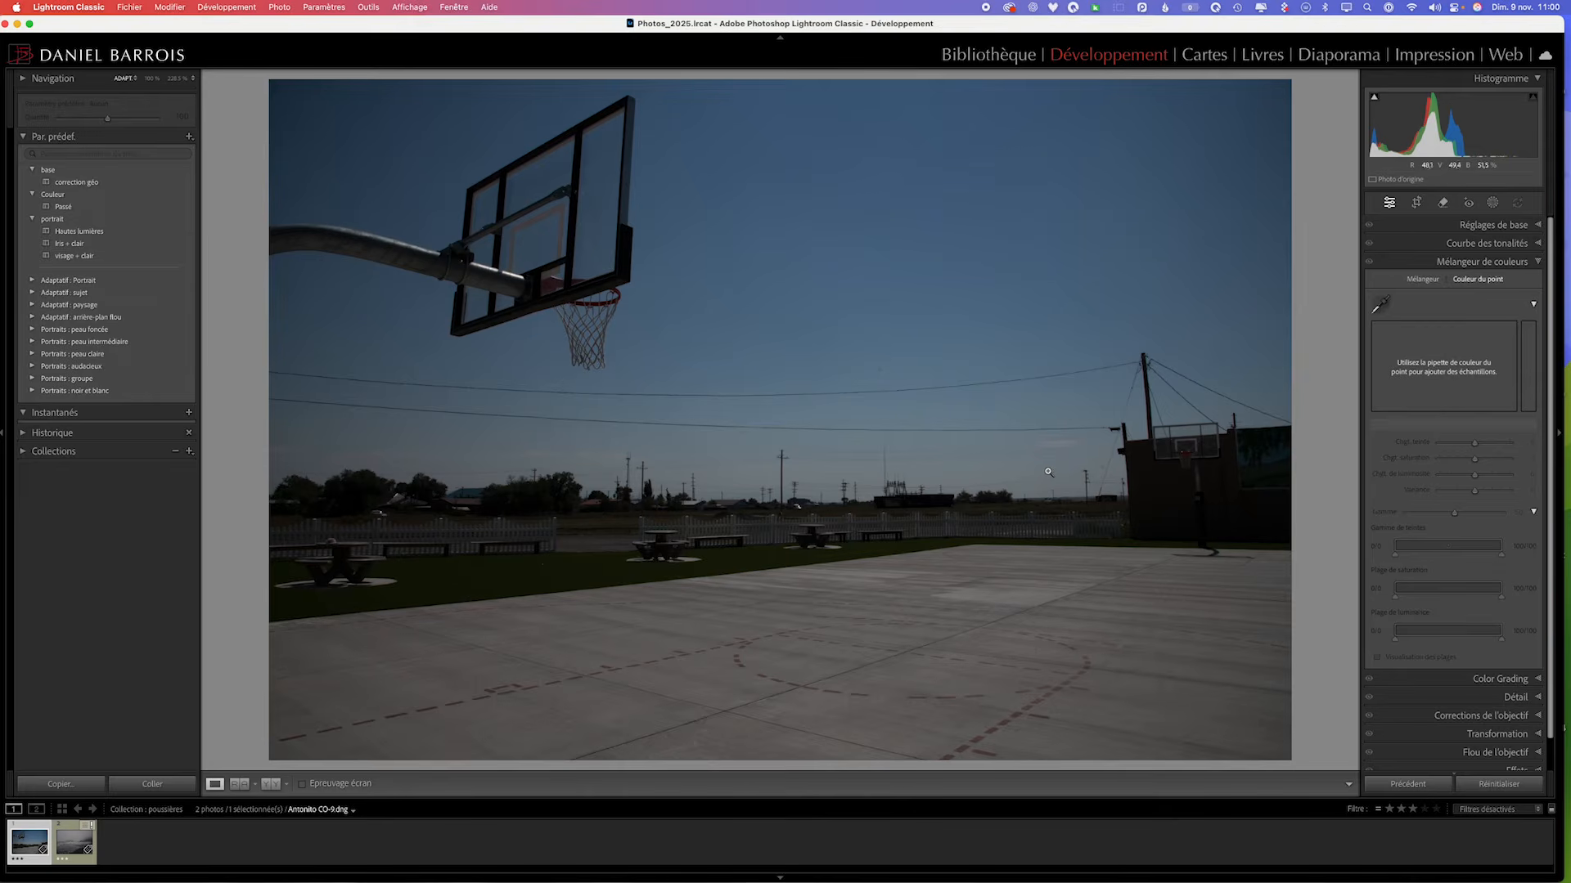
- Visualize the defects in the basketball court photo and apply automatic dust removal (Poussière) from the distraction removal tools
{"action": "left_click", "coordinate": [1444, 206]}
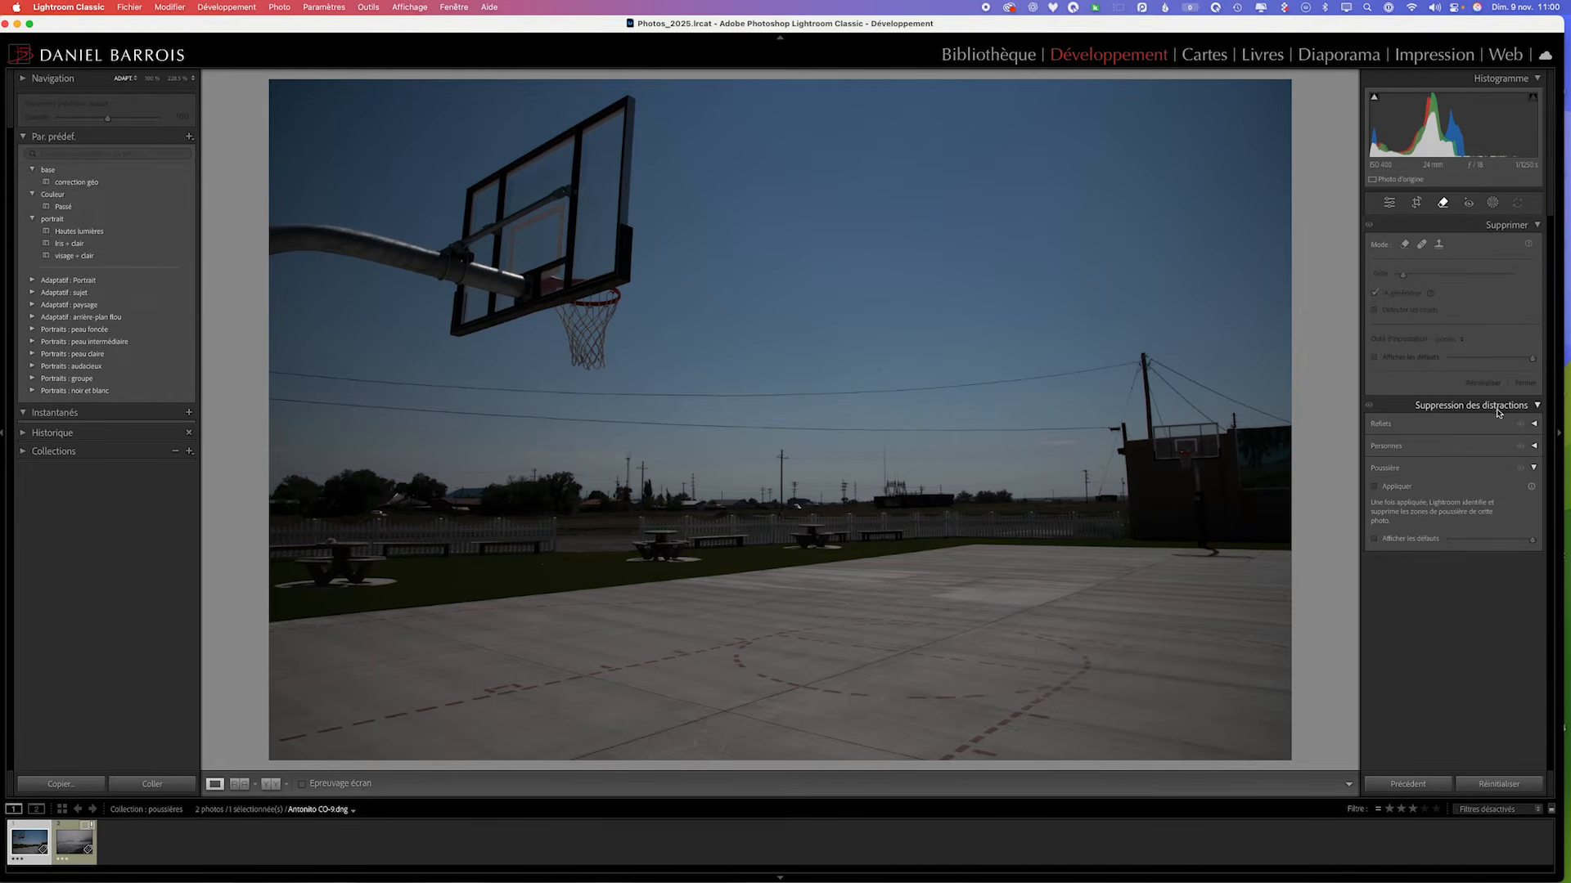
{"action": "left_click", "coordinate": [1534, 467]}
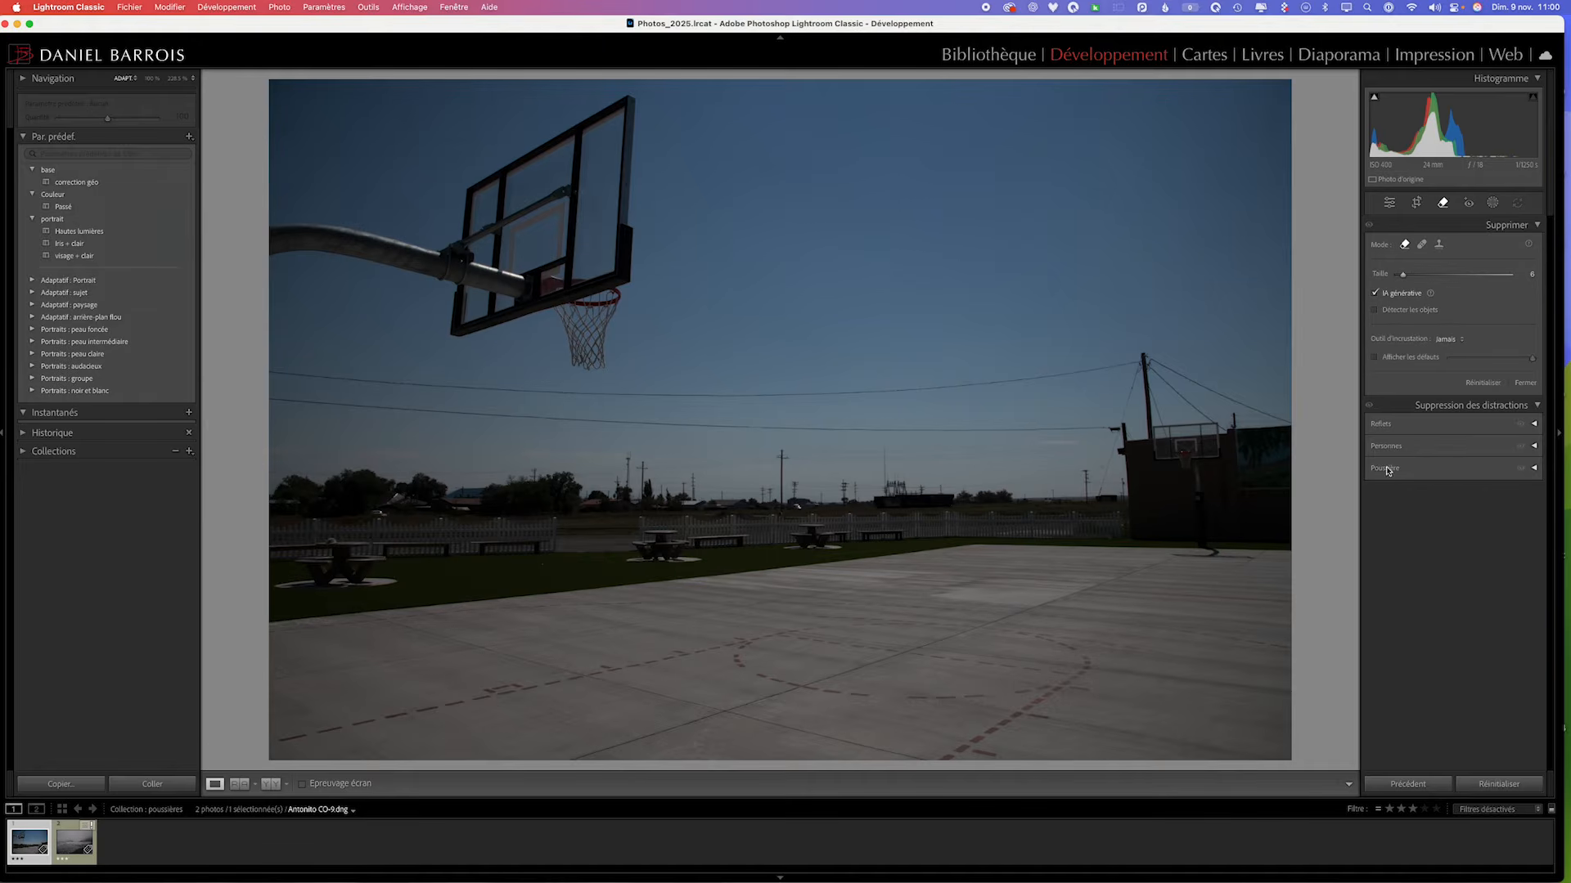
{"action": "left_click", "coordinate": [1534, 468]}
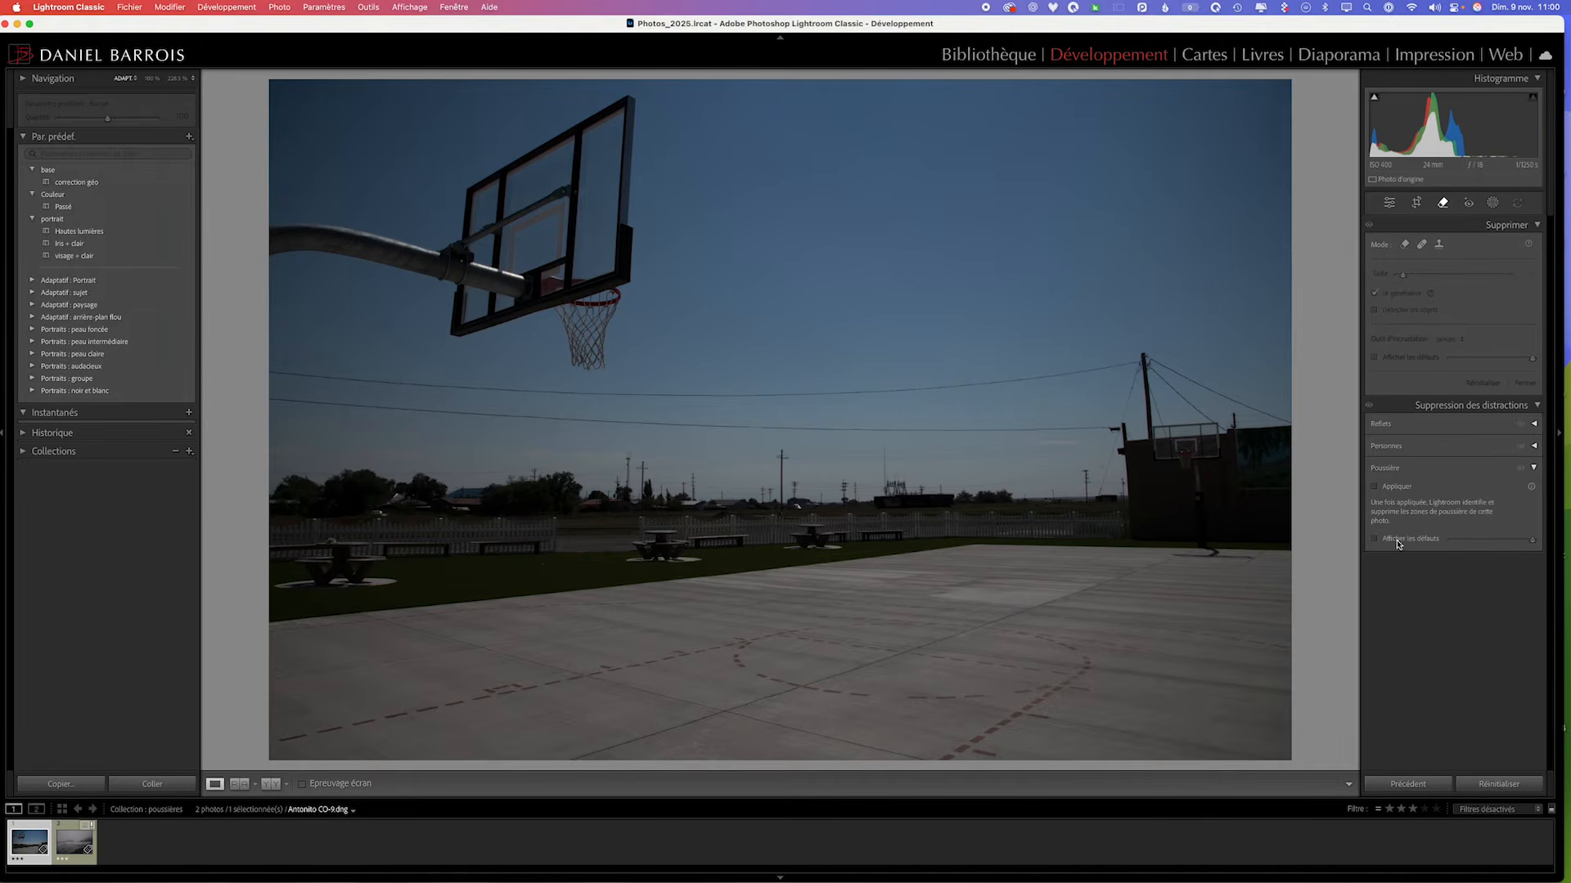
{"action": "left_click", "coordinate": [1377, 539]}
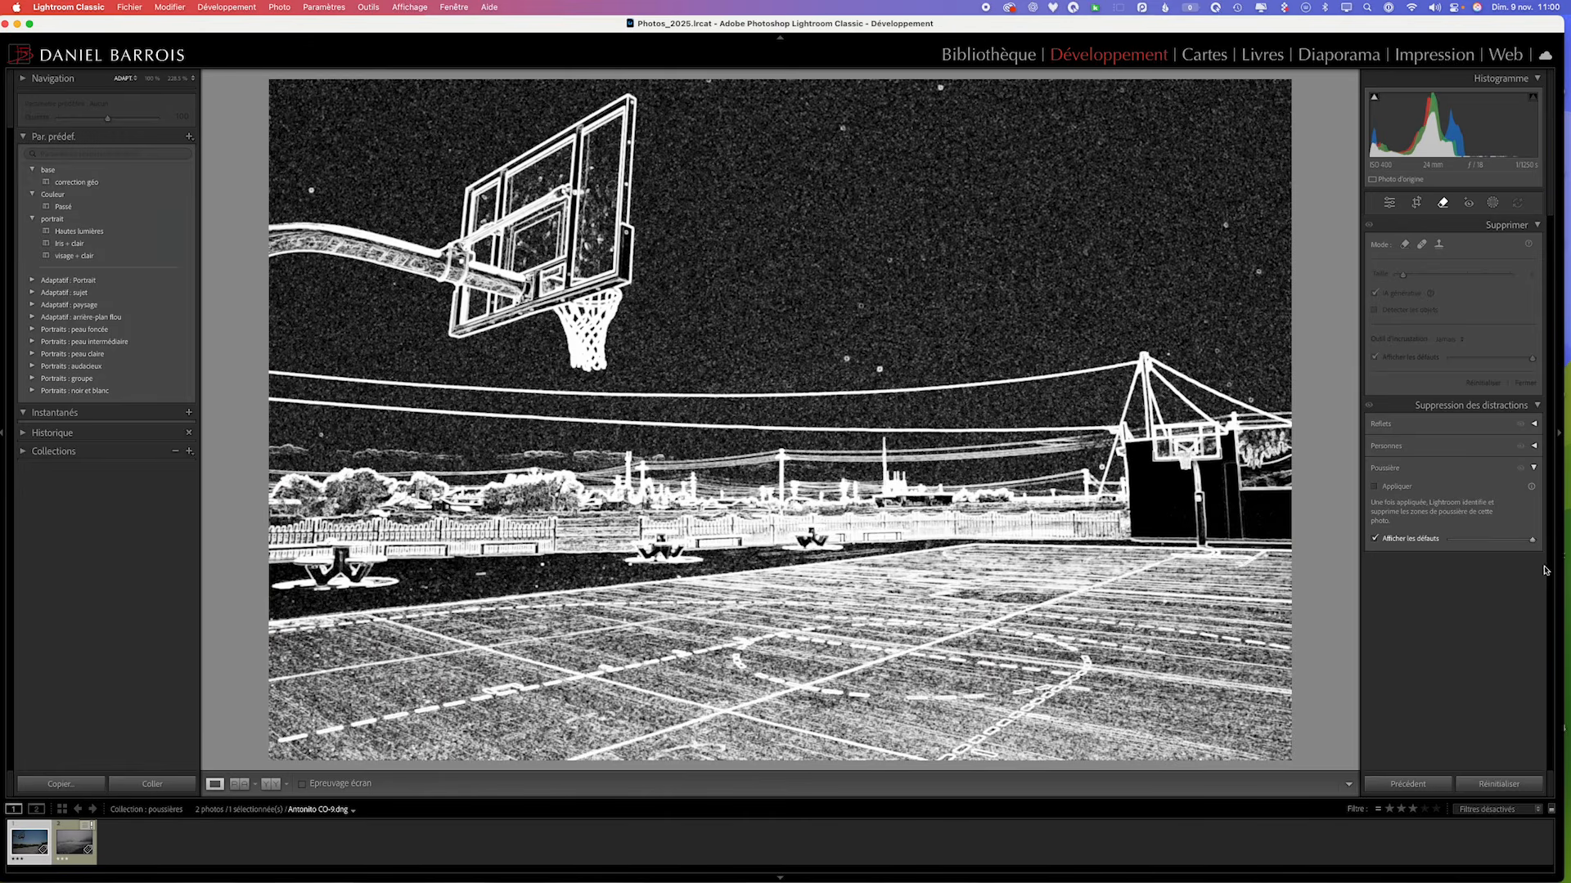
{"action": "mouse_move", "coordinate": [1534, 544]}
{"action": "left_mouse_down"}
{"action": "mouse_move", "coordinate": [1448, 544]}
{"action": "mouse_move", "coordinate": [1532, 541]}
{"action": "left_mouse_up"}
{"action": "left_click", "coordinate": [1375, 491]}
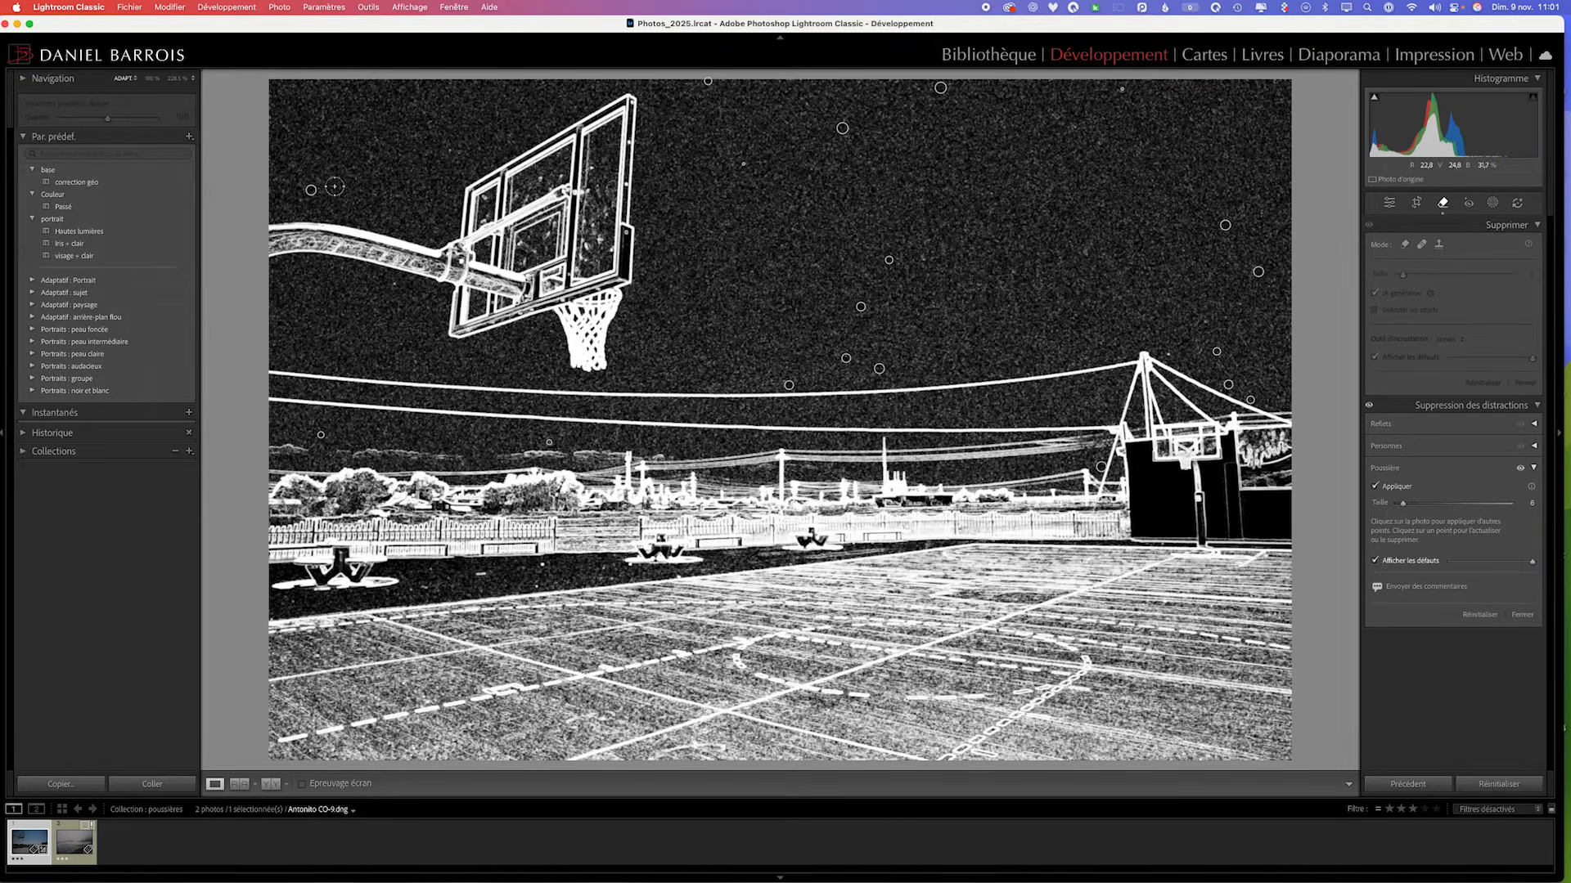
- Turn off the defect visualization and compare the basketball court photo with and without dust removal
{"action": "left_click", "coordinate": [1375, 560]}
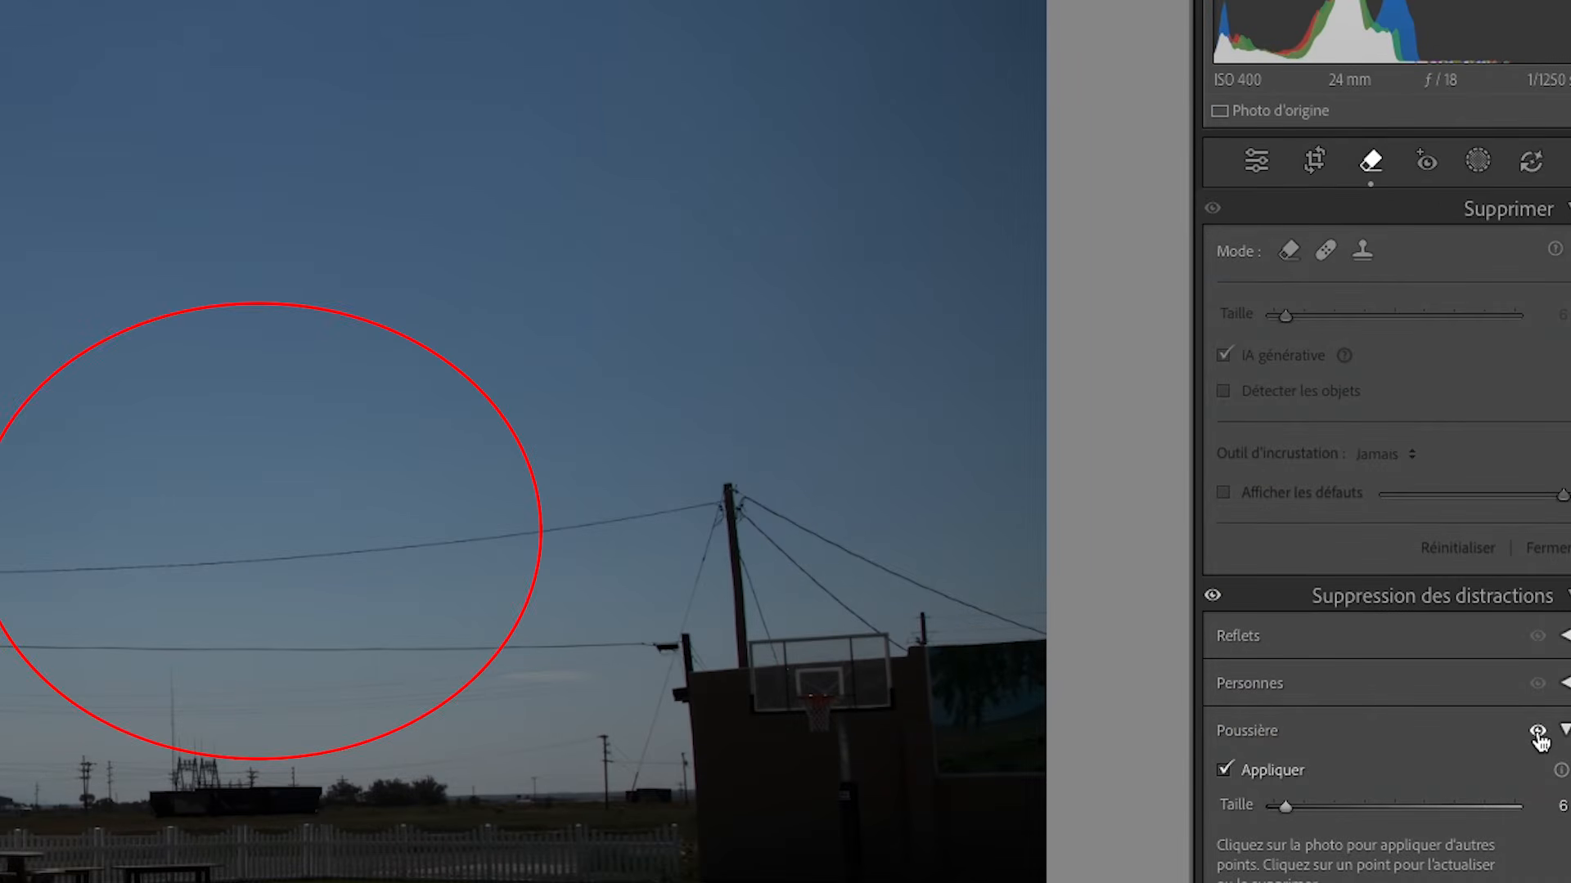
{"action": "left_click", "coordinate": [1537, 732]}
{"action": "left_click", "coordinate": [1538, 732]}
{"action": "left_click", "coordinate": [1538, 732]}
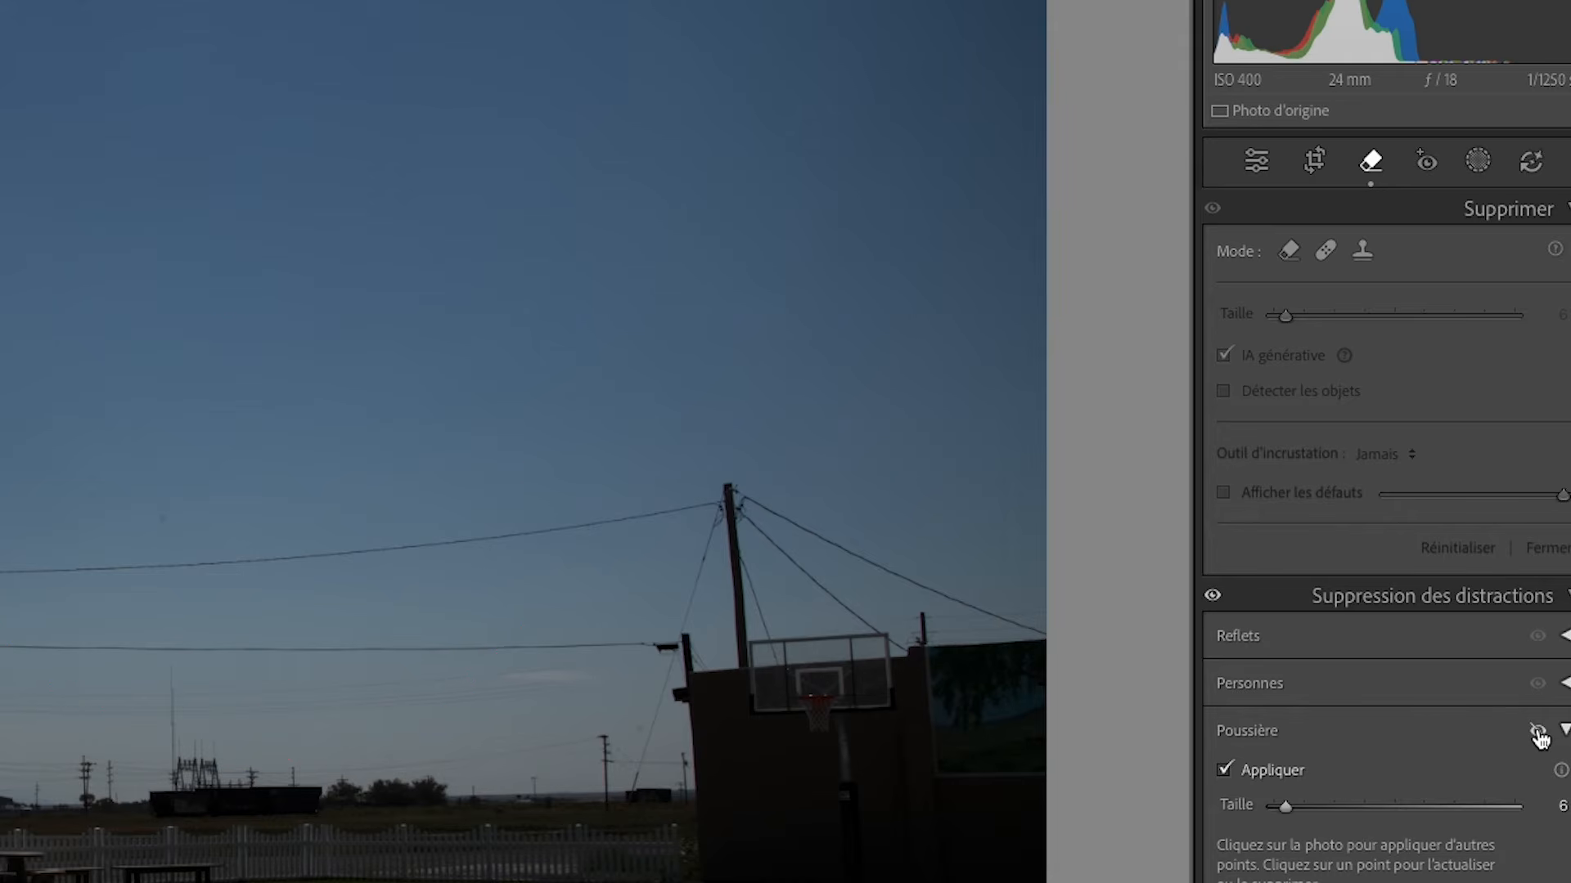
{"action": "left_click", "coordinate": [1538, 732]}
{"action": "left_click", "coordinate": [1538, 732]}
{"action": "left_click", "coordinate": [1538, 732]}
- Compare the photo with and without dust removal in the defect visualization, and return to the normal image
{"action": "key", "text": "a"}
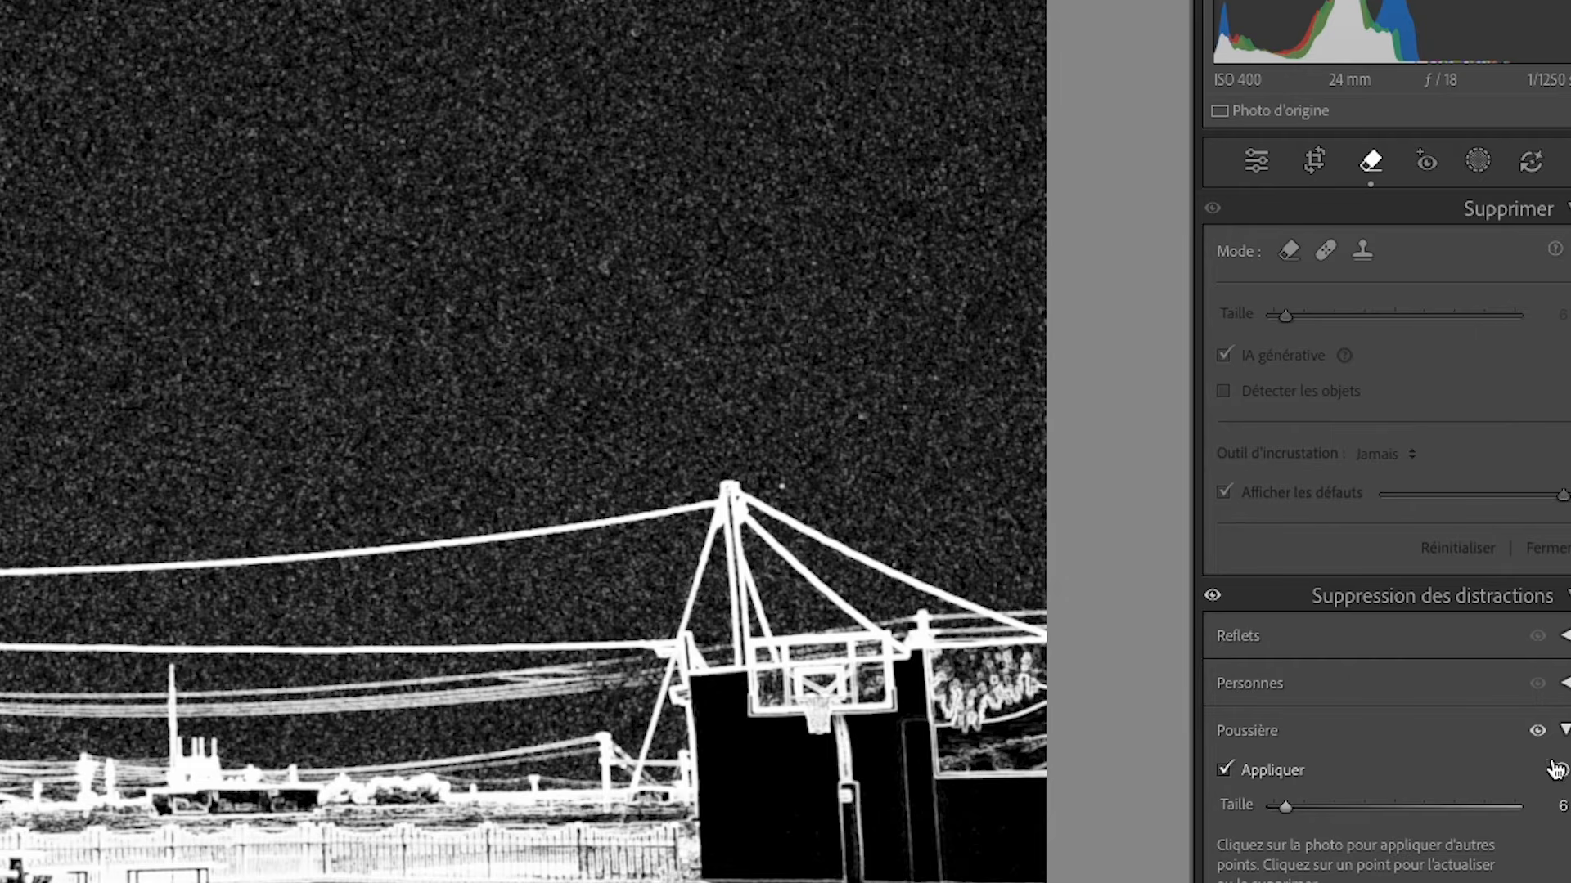
{"action": "left_click", "coordinate": [1538, 732]}
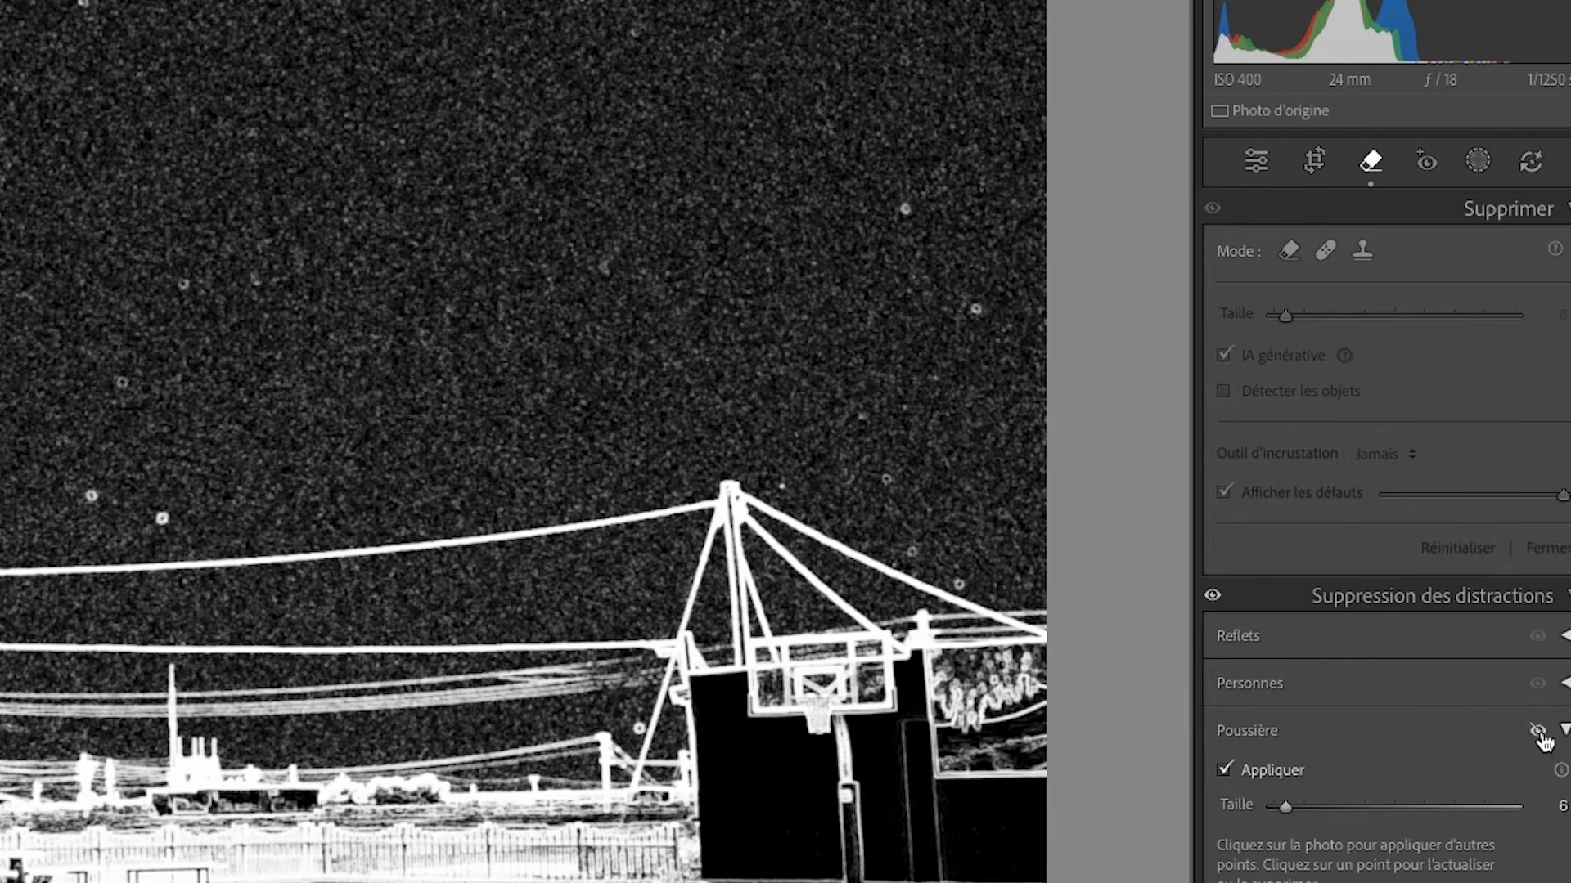
{"action": "left_click", "coordinate": [1538, 733]}
{"action": "left_click", "coordinate": [1539, 732]}
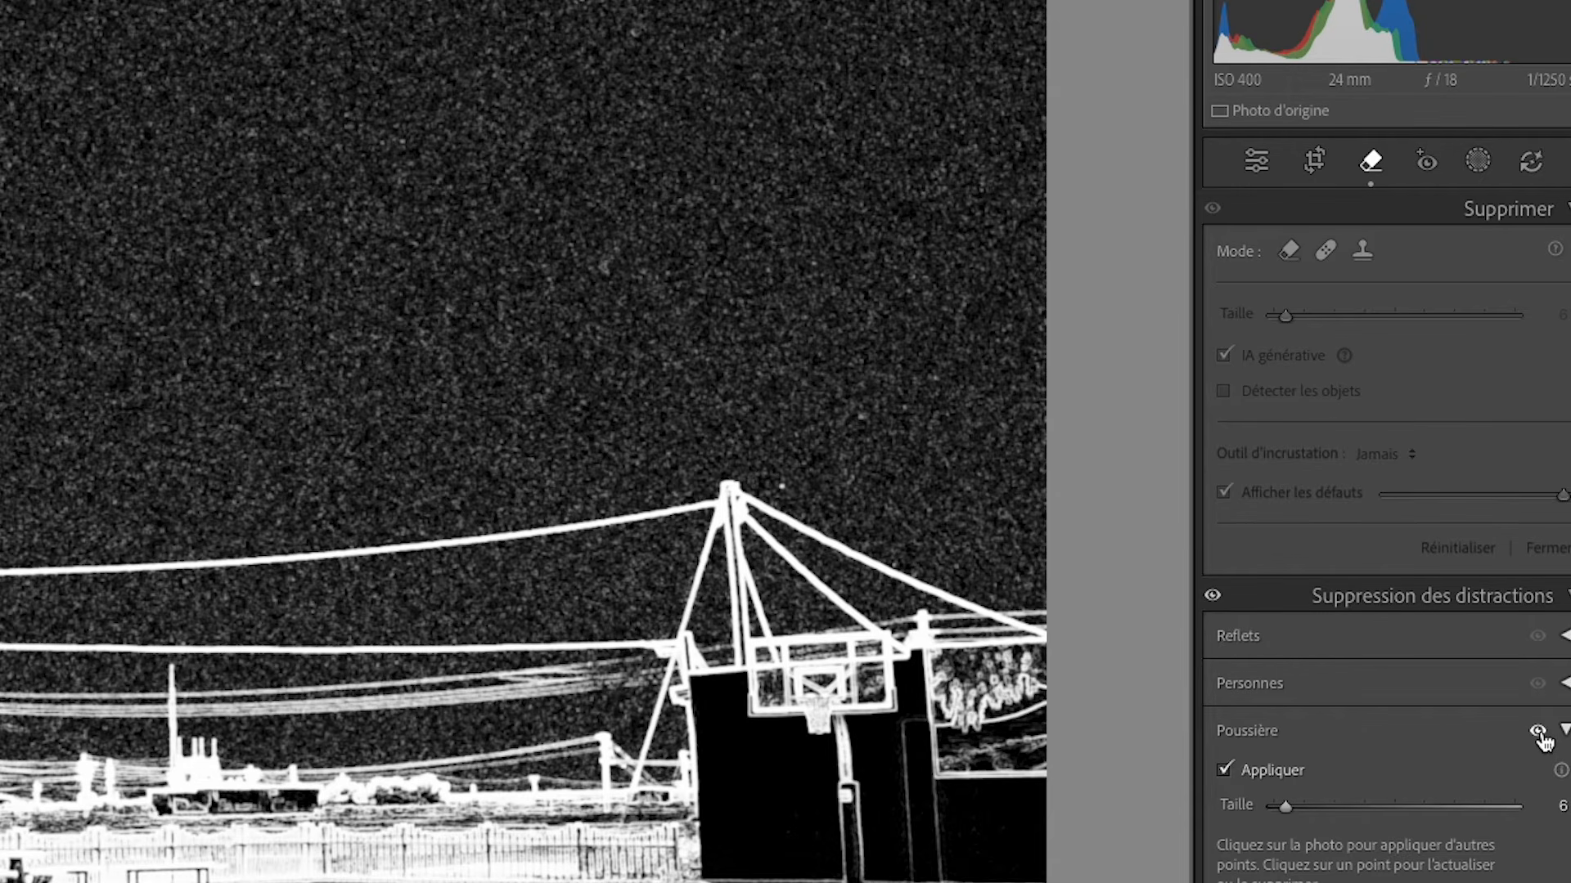
{"action": "left_click", "coordinate": [1539, 731]}
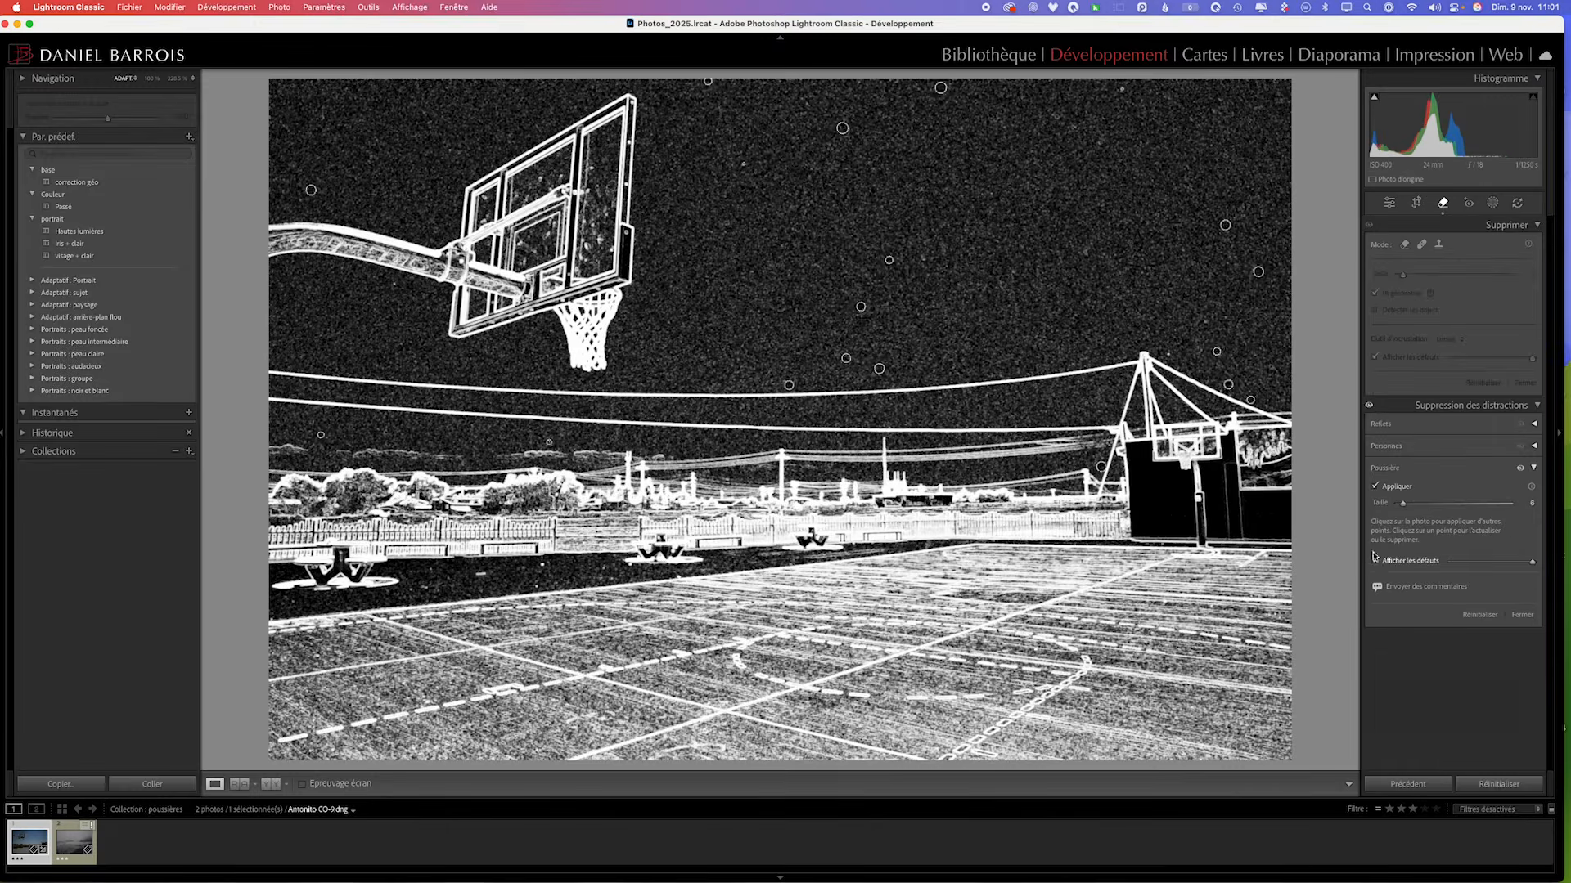
{"action": "left_click", "coordinate": [1375, 559]}
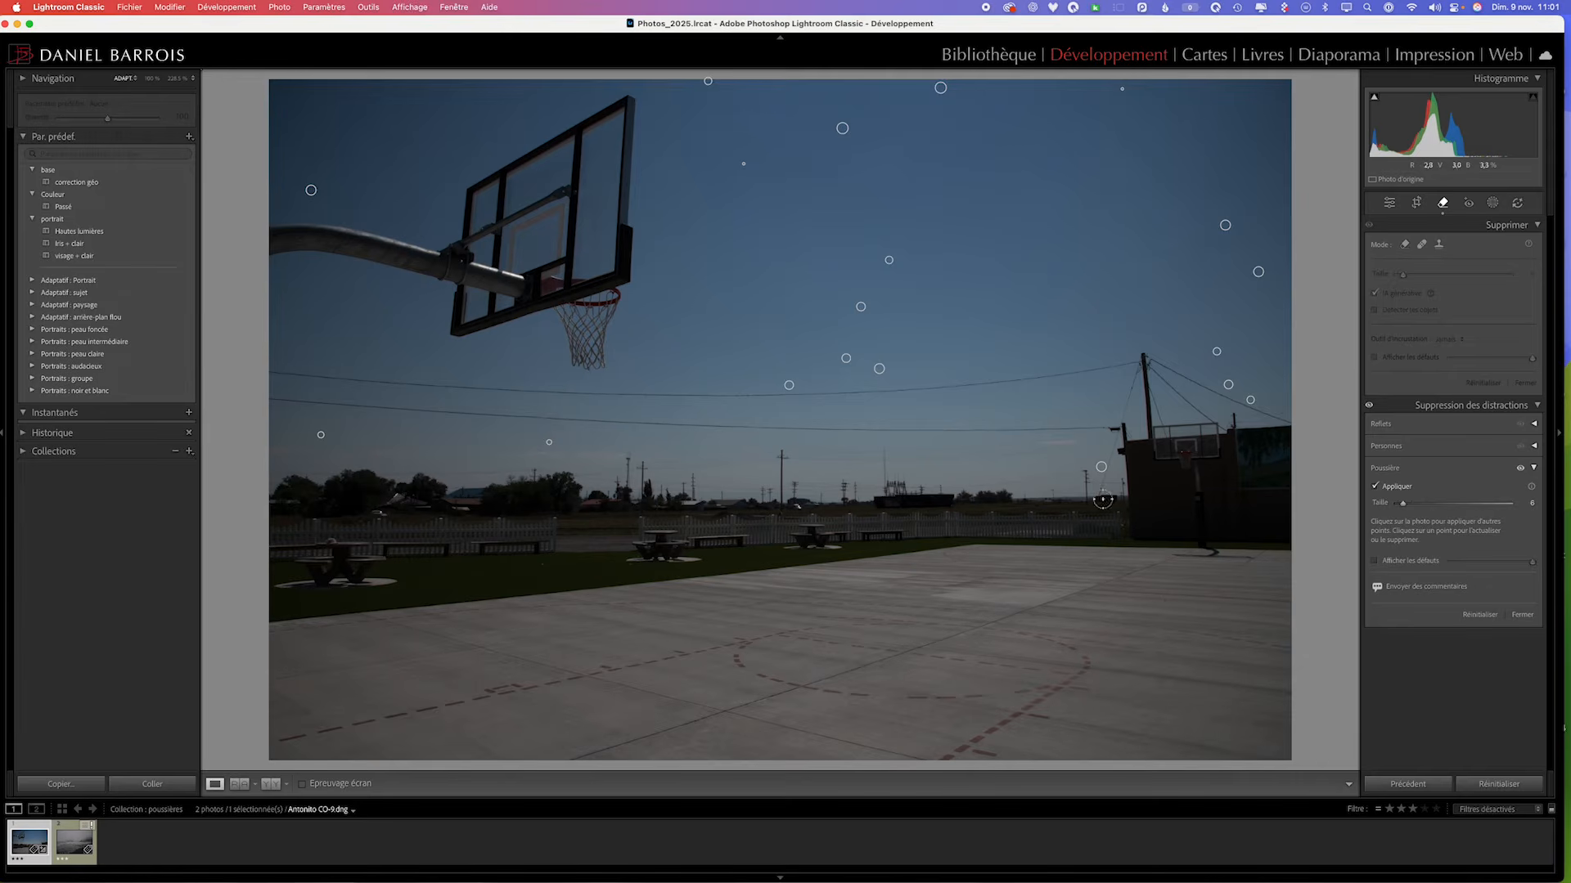
- Delete the dust correction in the sky beside the dark building and inspect that area up close
{"action": "left_click", "coordinate": [1103, 467]}
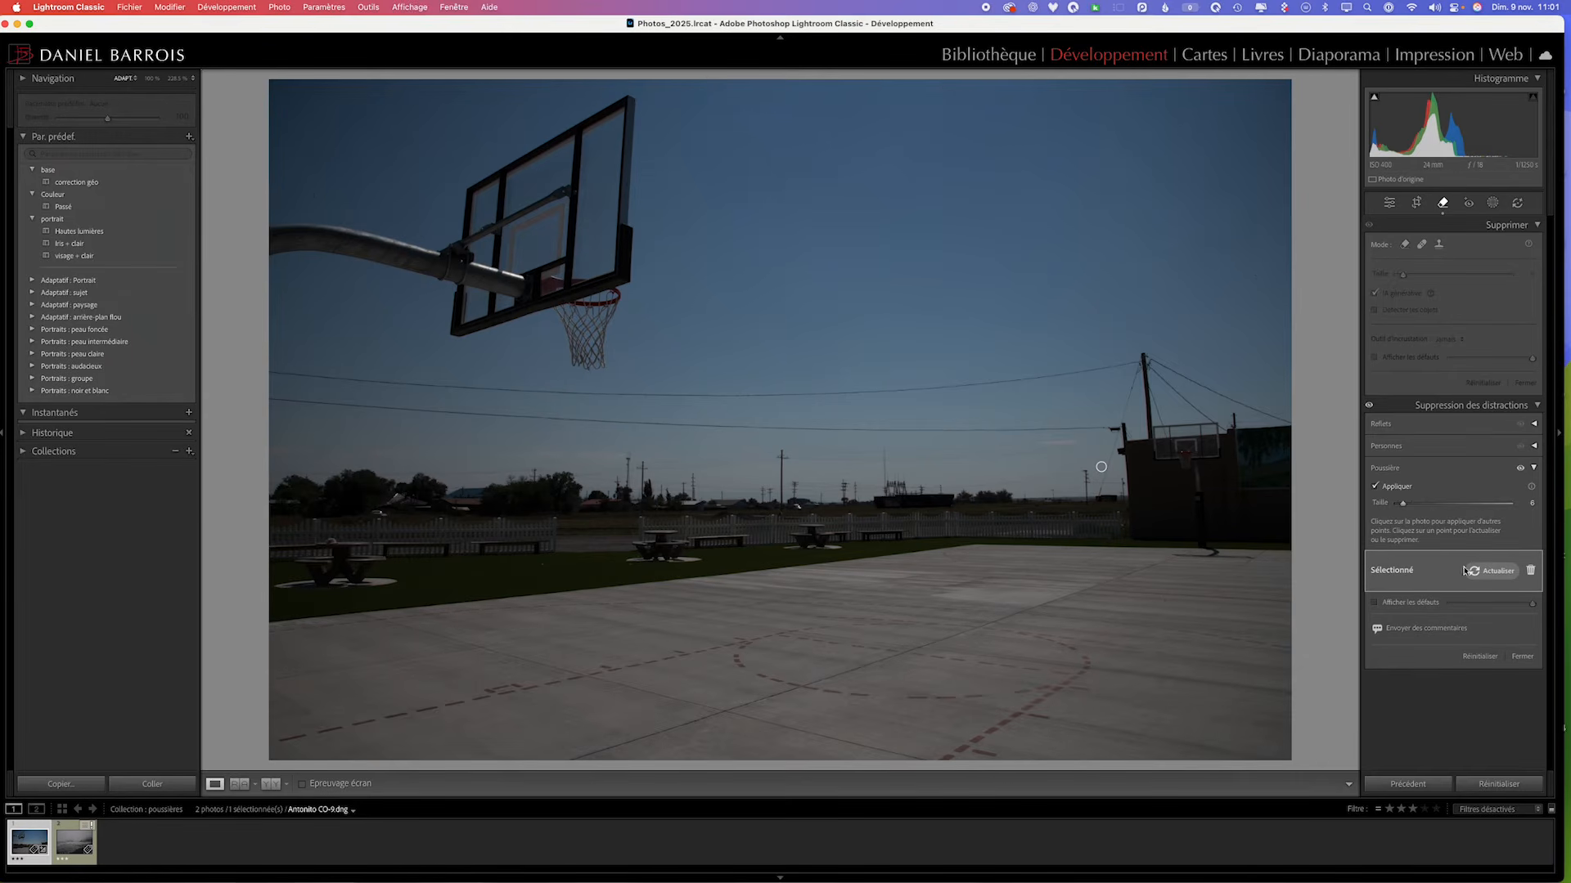
{"action": "left_click", "coordinate": [1531, 572]}
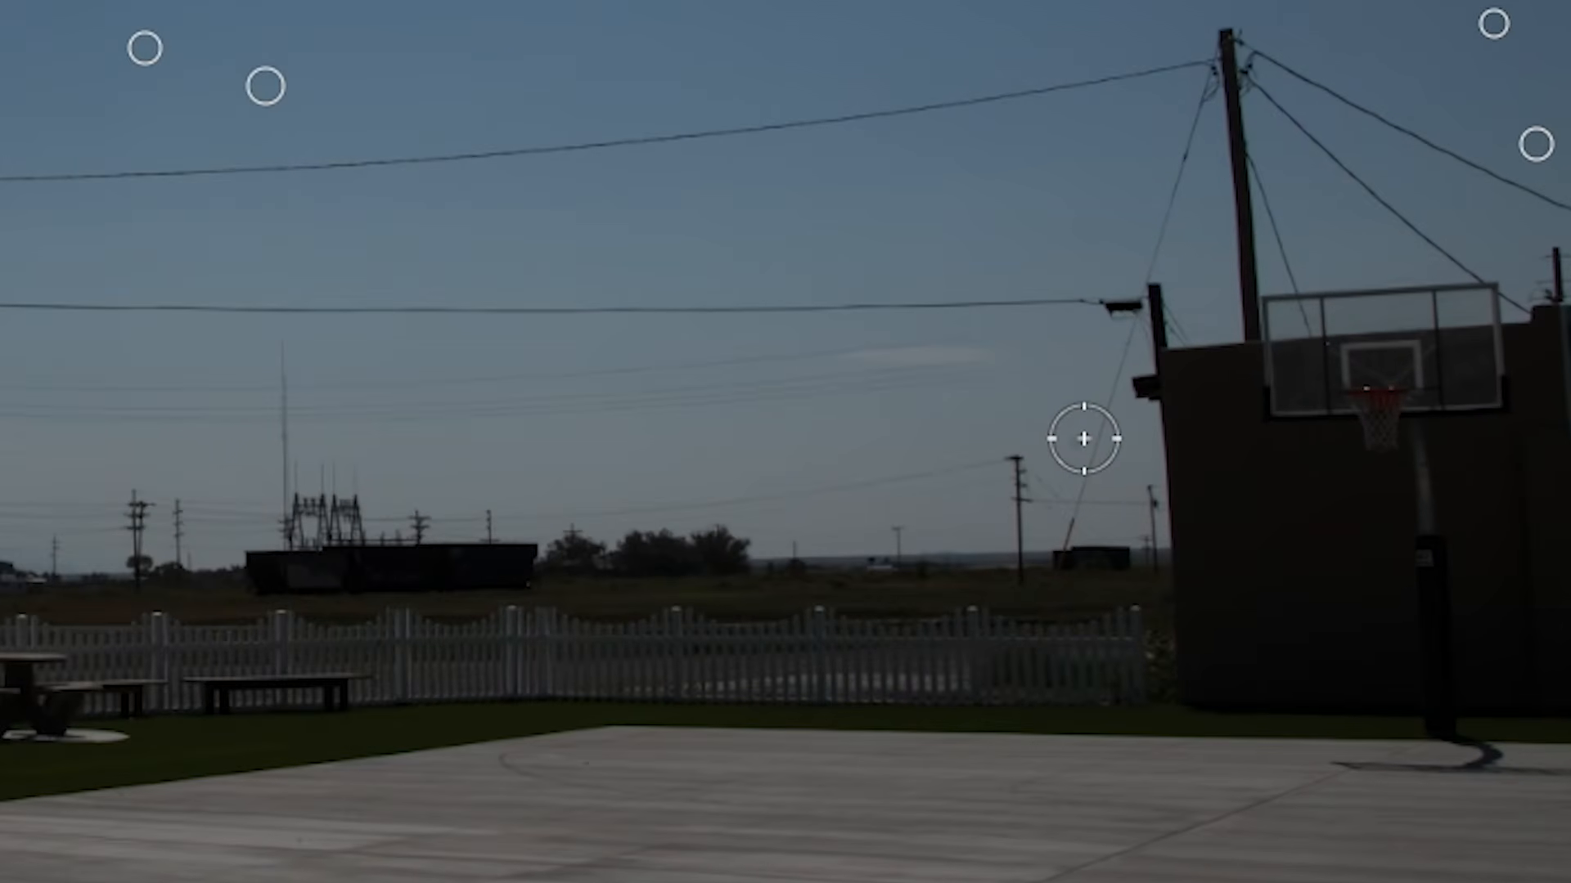
{"action": "key", "text": "space"}
{"action": "left_click", "coordinate": [1084, 438]}
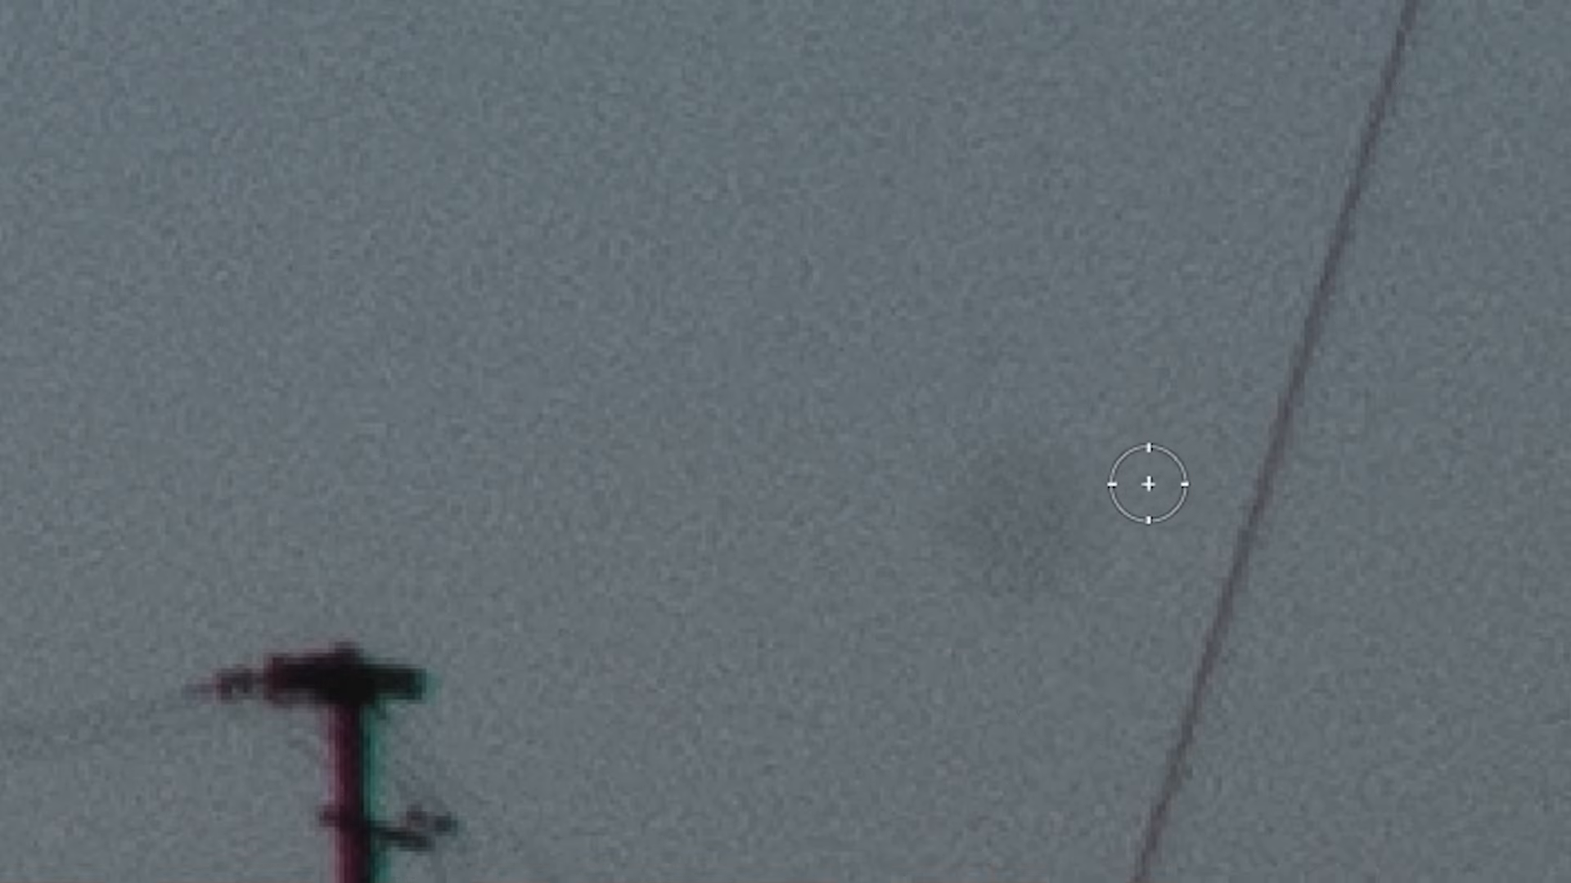
{"action": "key", "text": "space"}
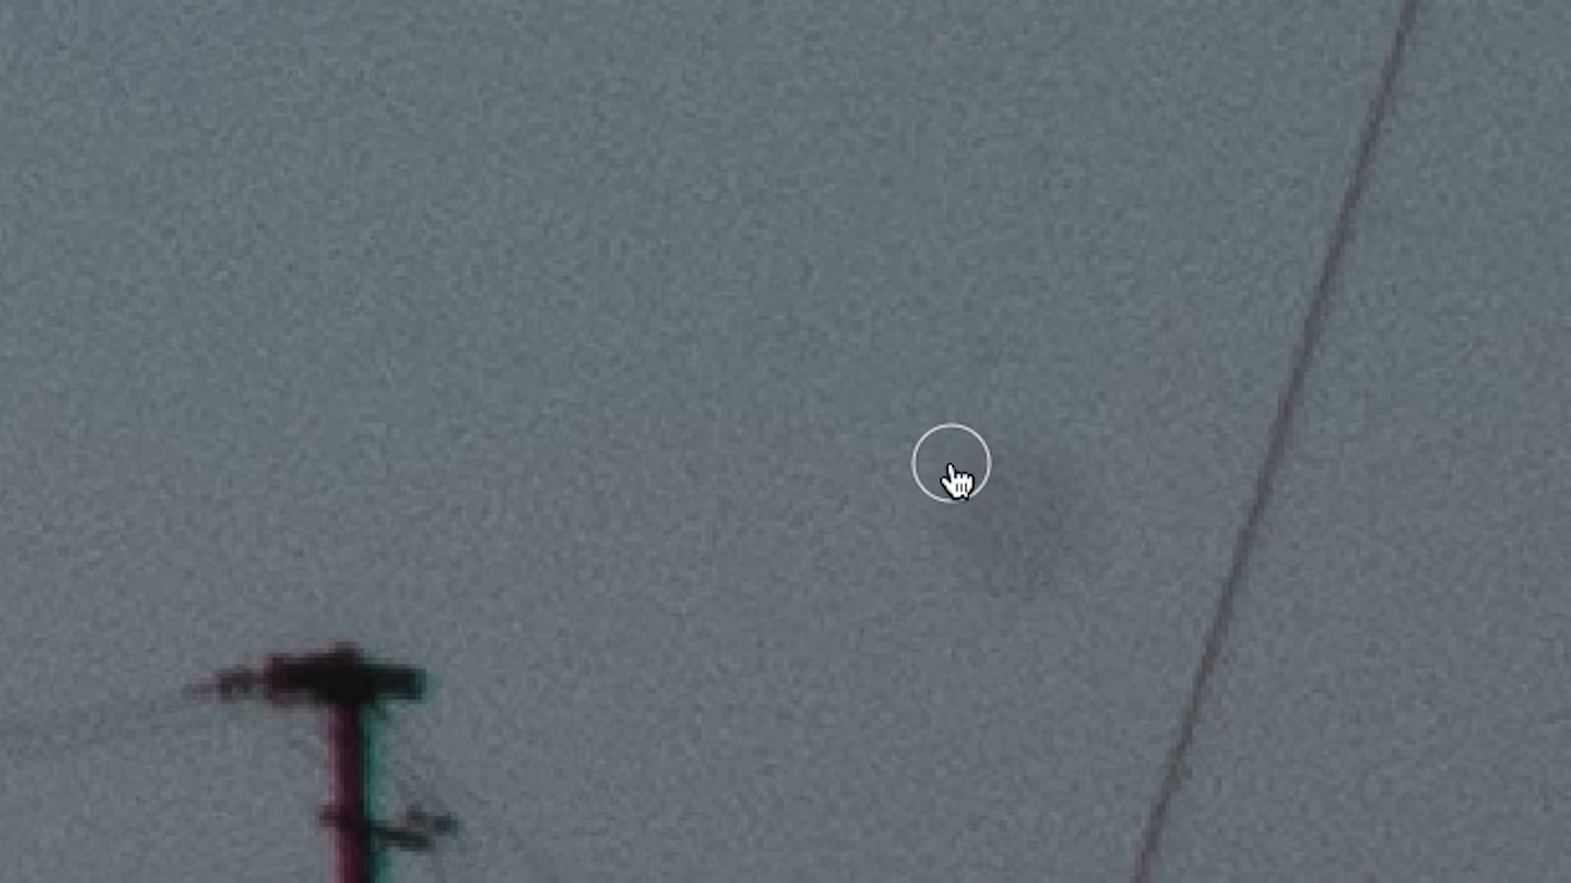
{"action": "left_click", "coordinate": [949, 463]}
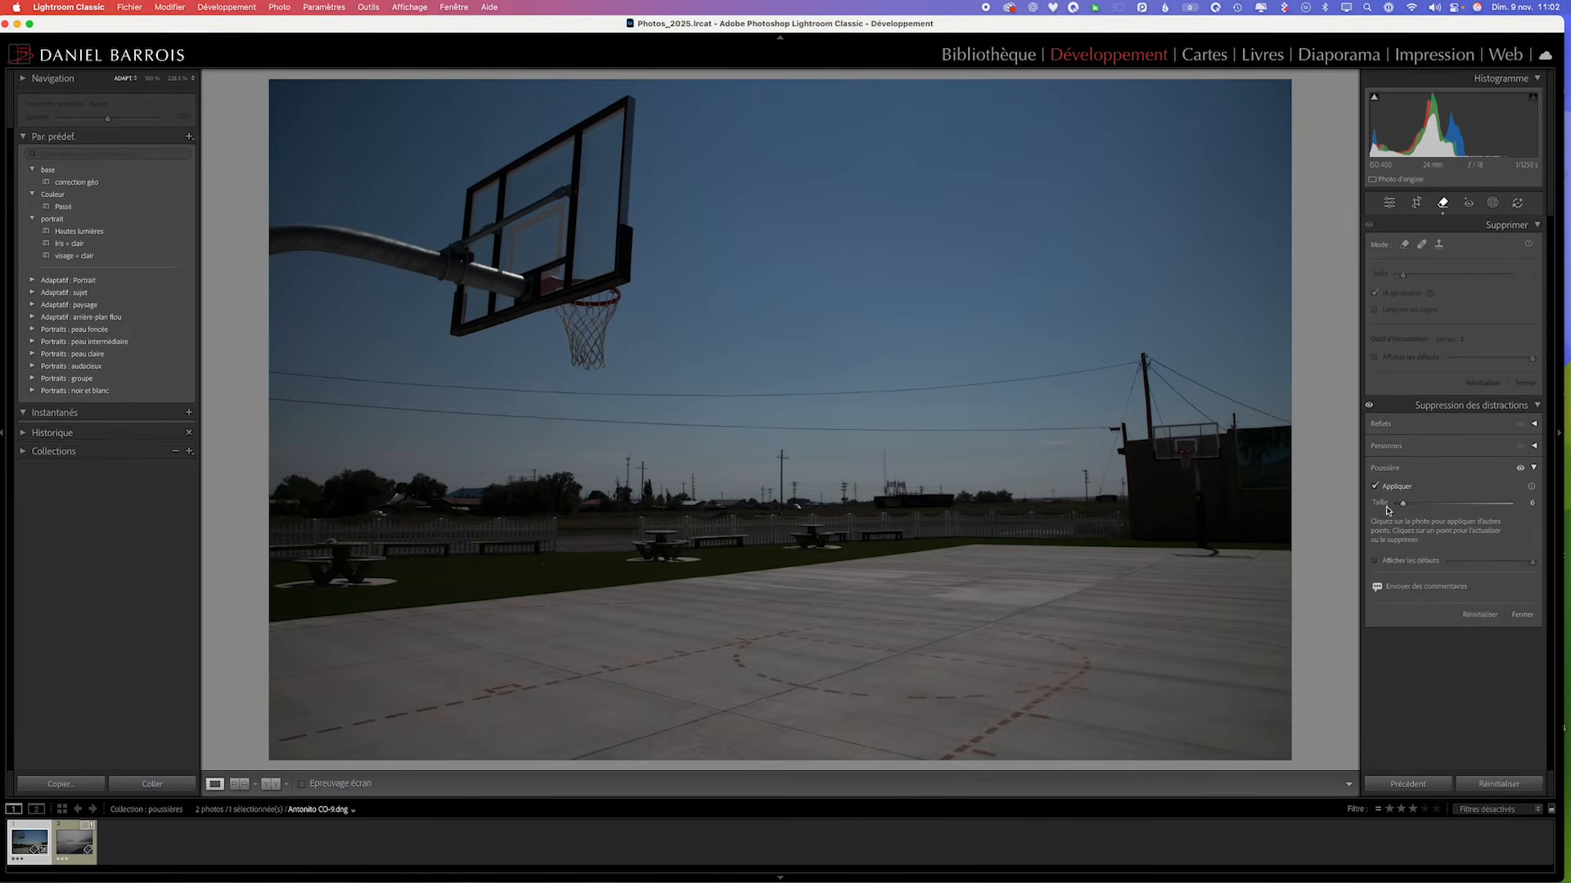
- Turn automatic dust removal off and reapply it to the basketball court photo
{"action": "left_click", "coordinate": [1375, 488]}
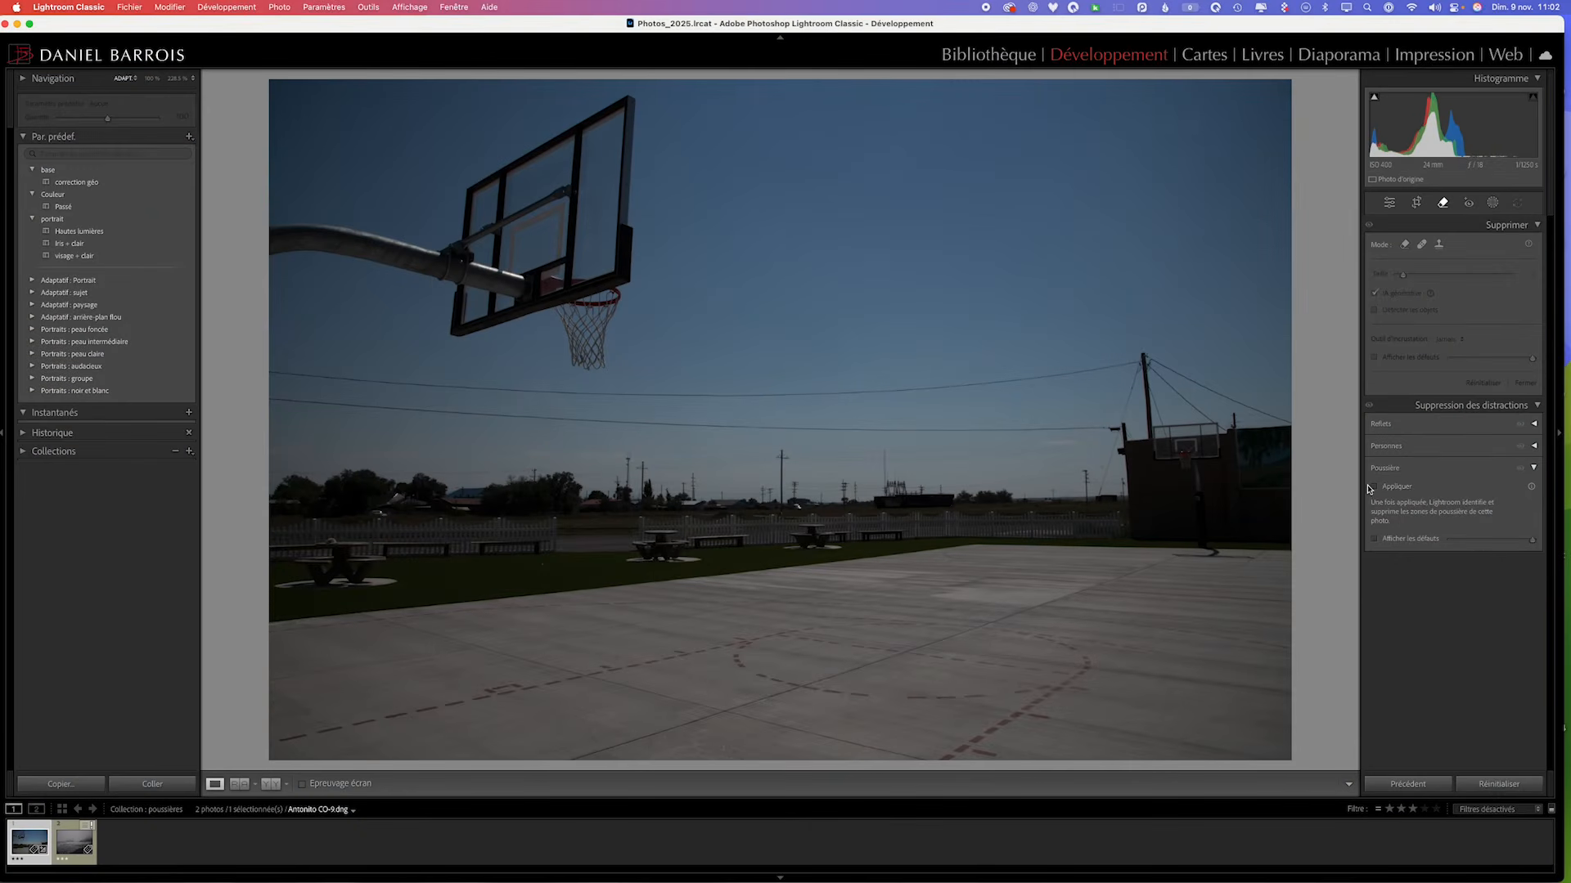
{"action": "left_click", "coordinate": [1375, 488]}
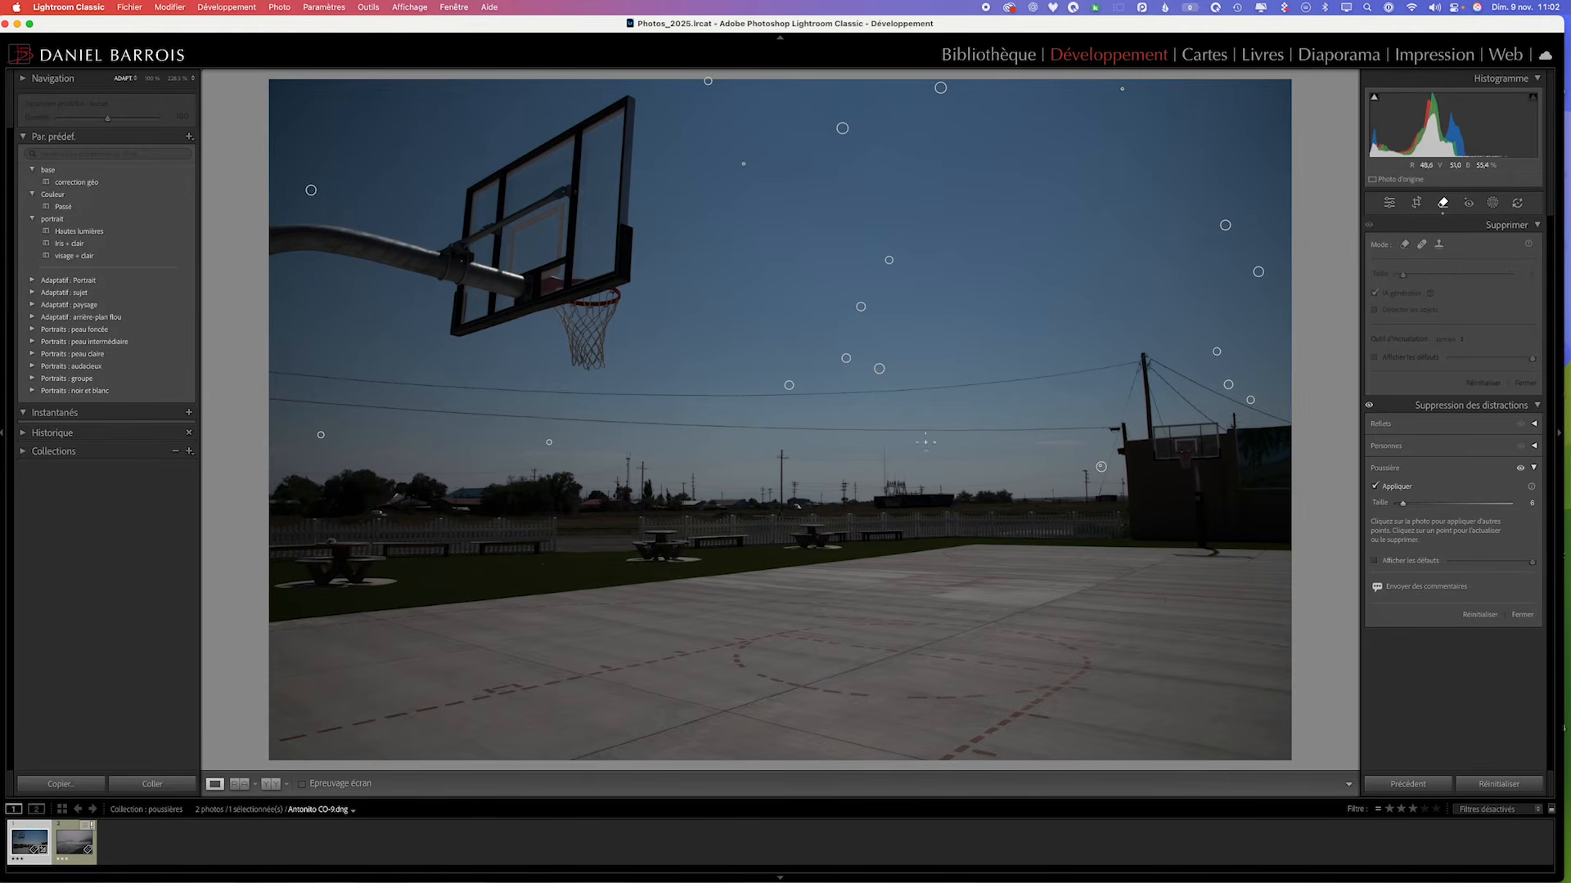
- Apply automatic dust removal to the Ruby Beach photo while visualizing its defects, and hide the defect visualization
{"action": "left_click", "coordinate": [80, 847]}
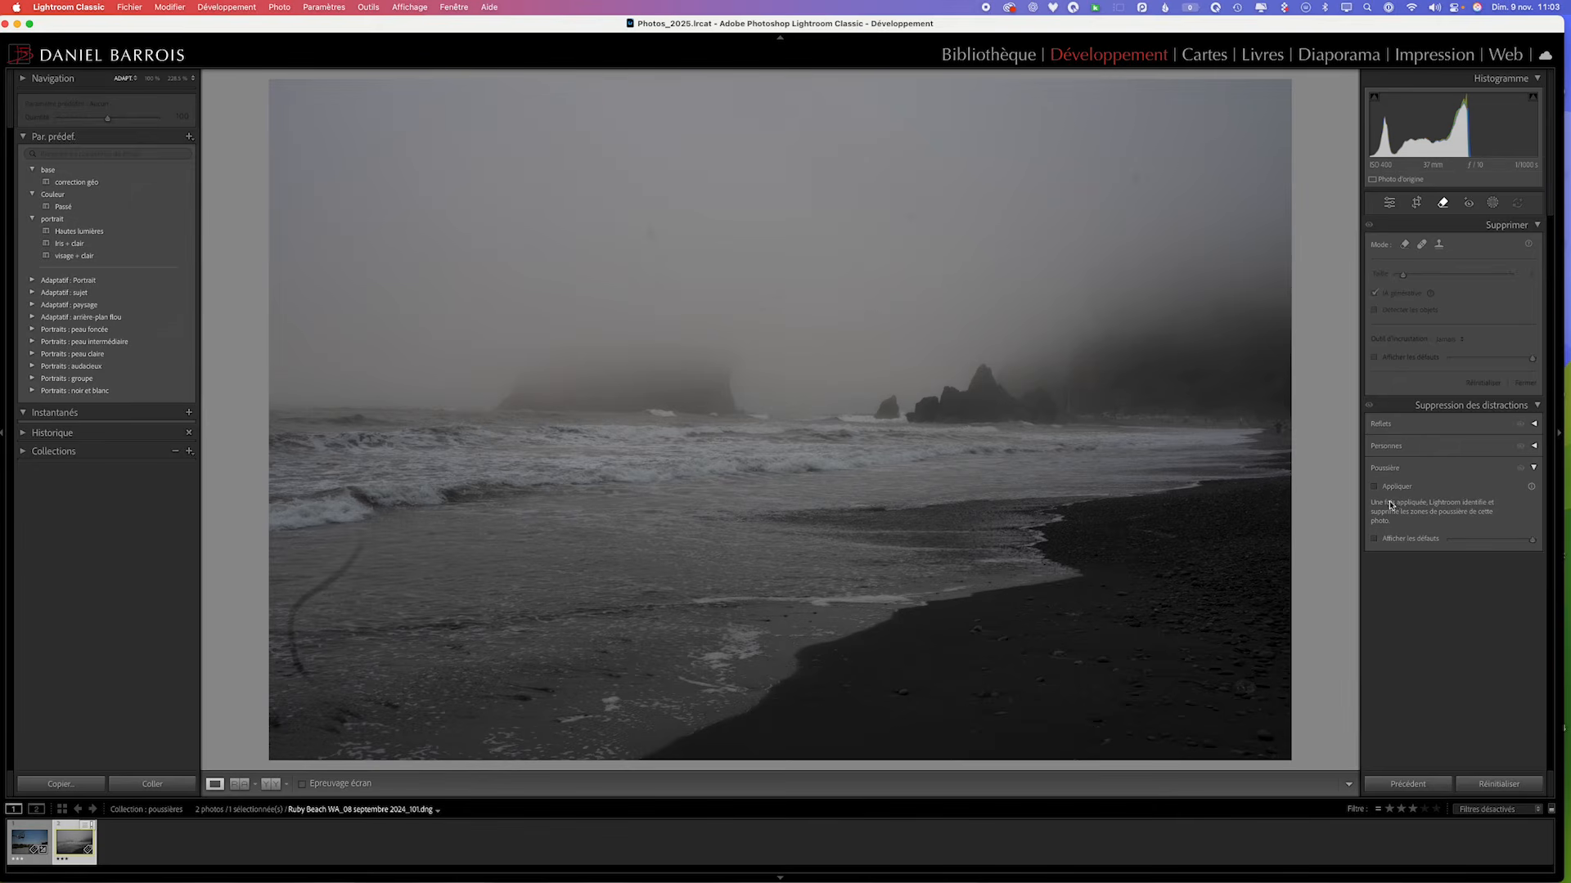
{"action": "left_click", "coordinate": [1374, 540]}
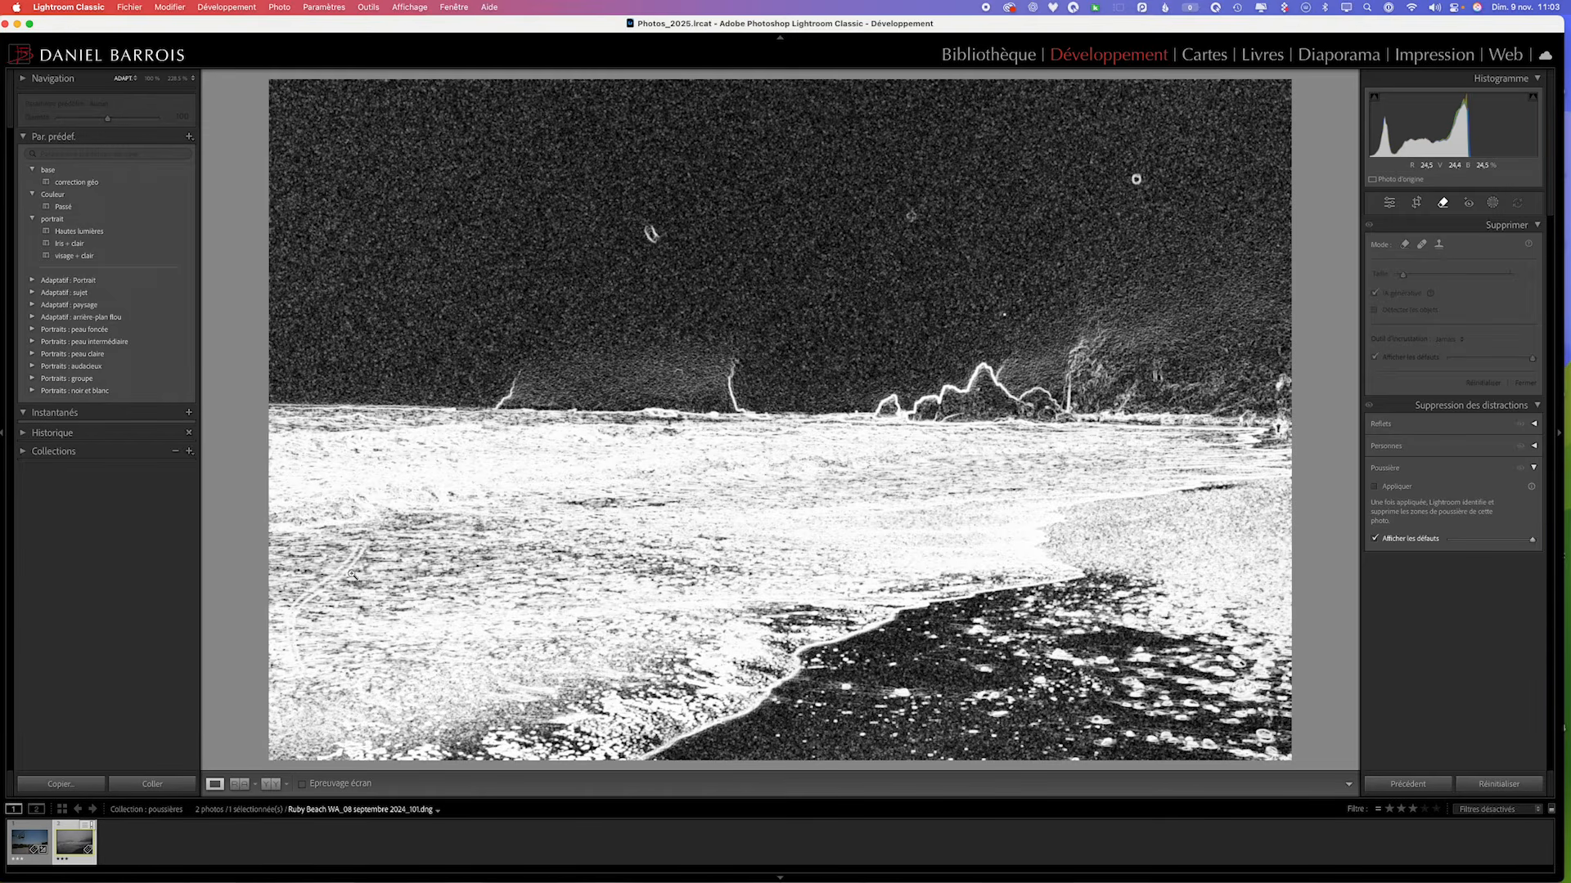
{"action": "left_click", "coordinate": [1376, 487]}
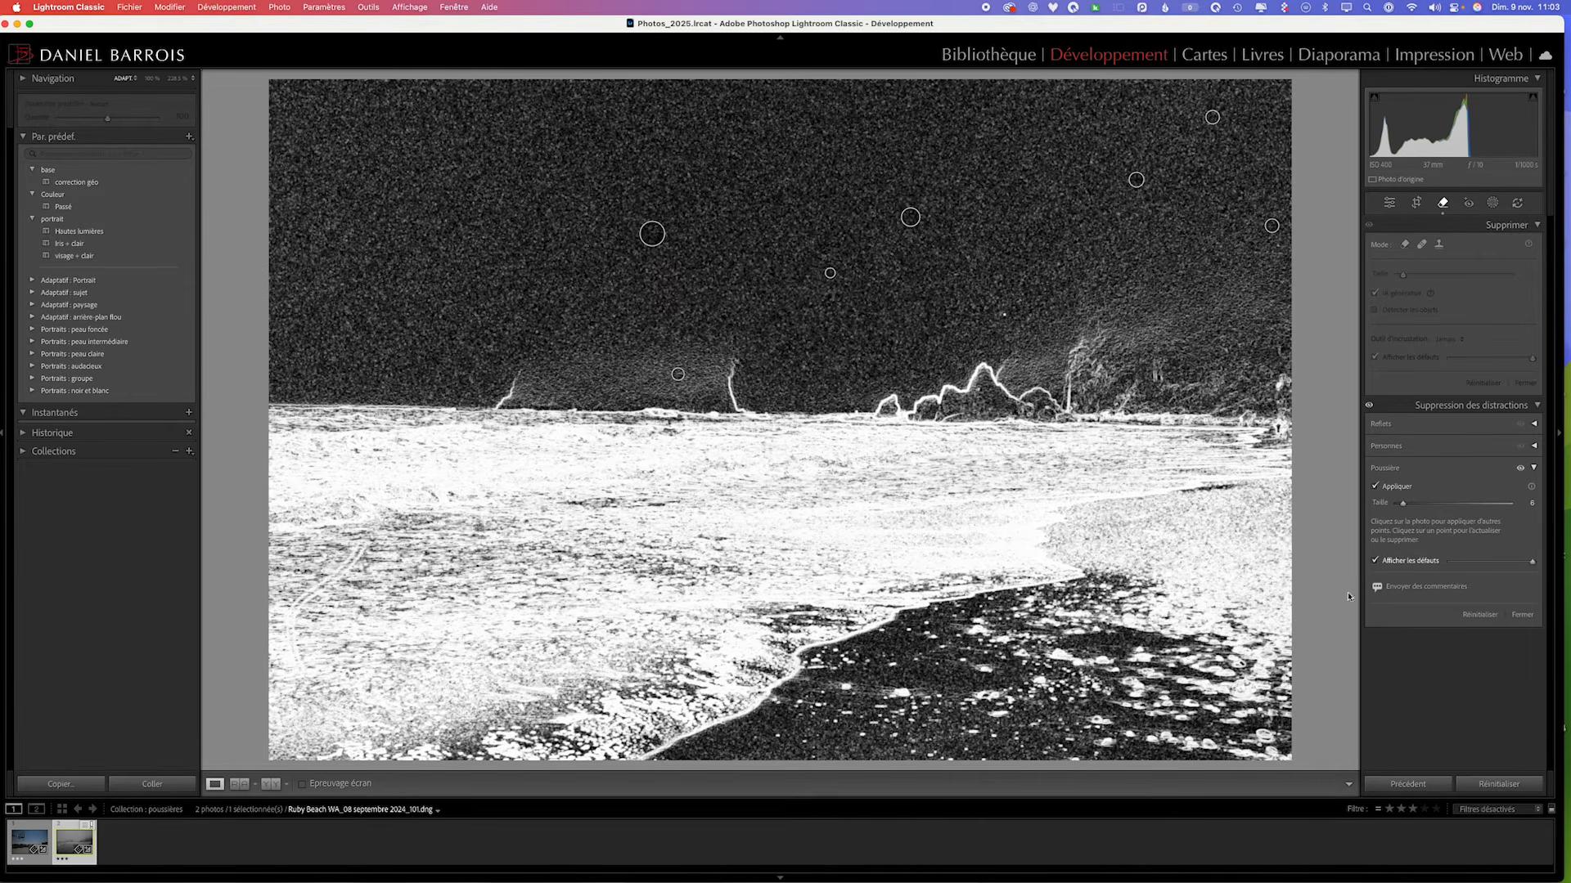
{"action": "left_click", "coordinate": [1375, 561]}
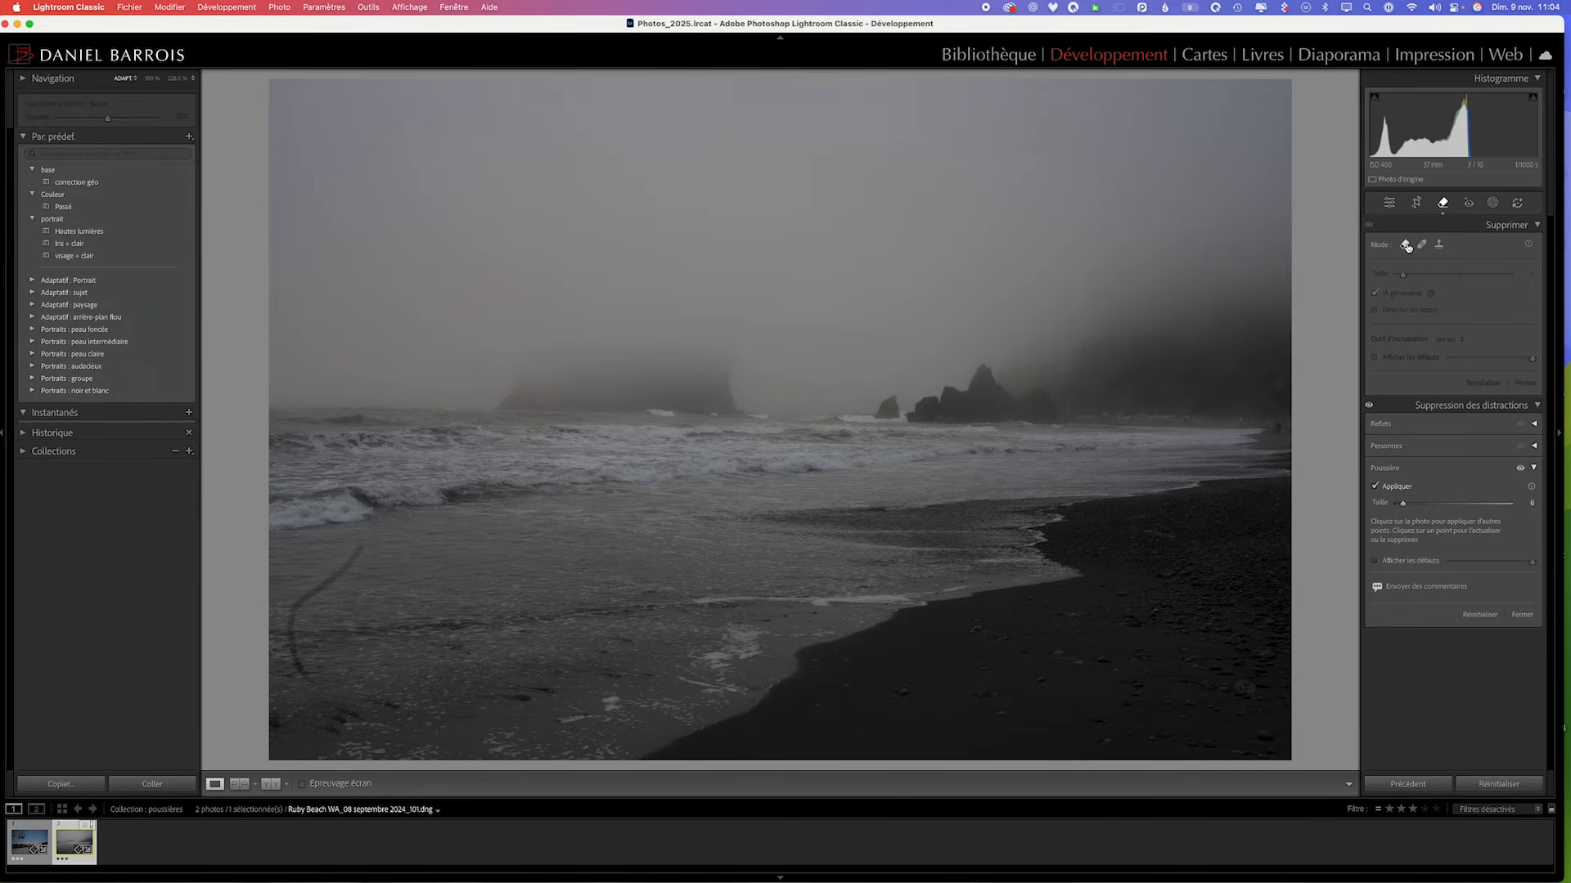
- Remove the dark curved streak in the shallow water of the beach photo with the generative AI Remove brush
{"action": "left_click", "coordinate": [1405, 245]}
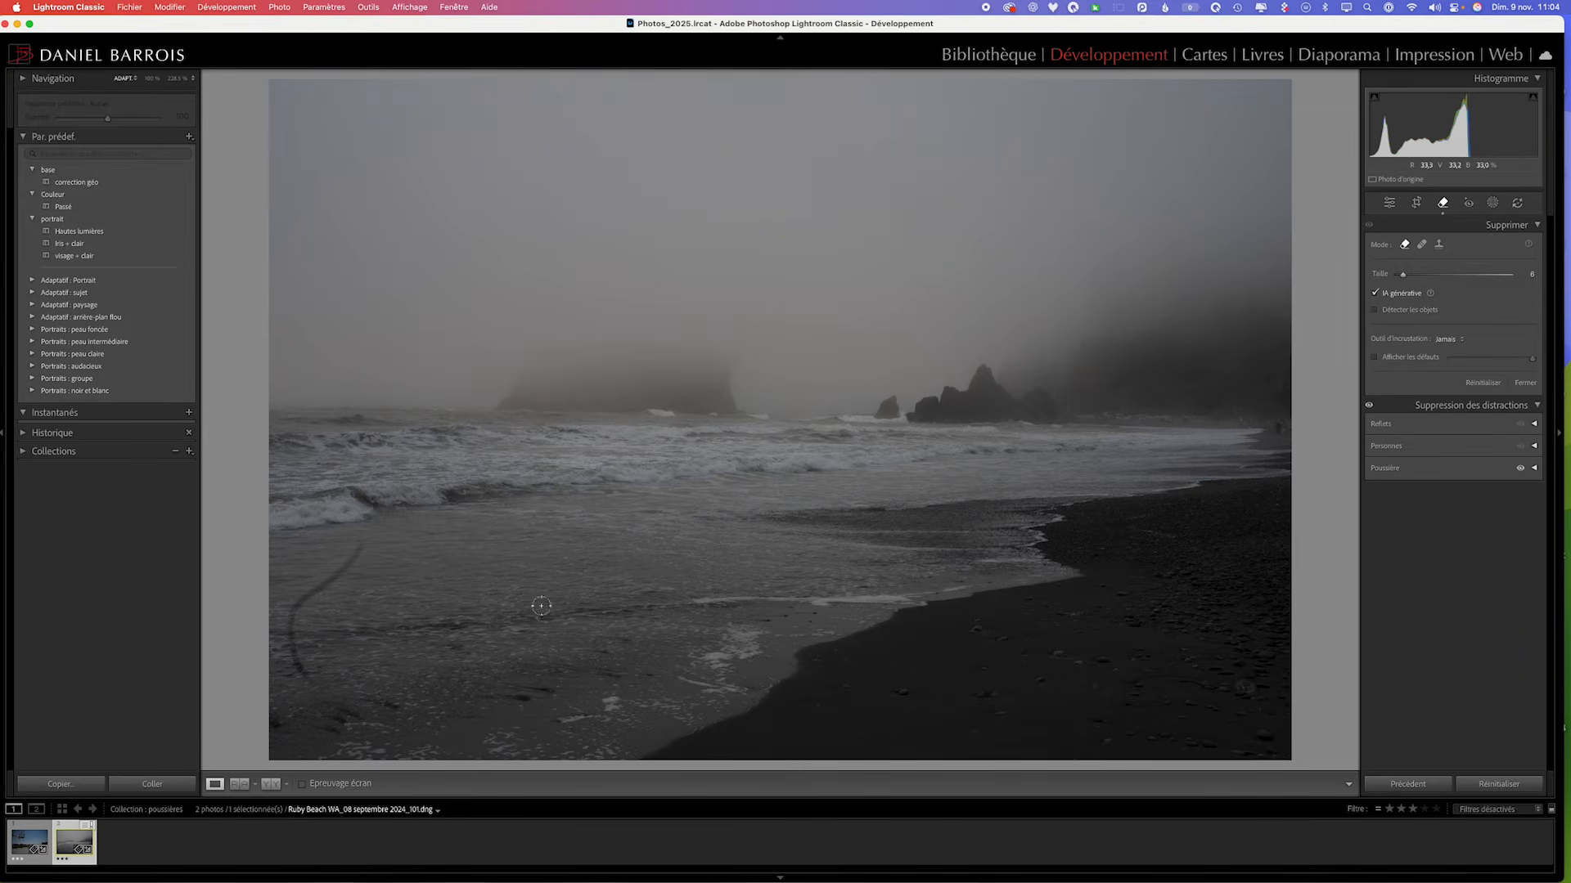
{"action": "mouse_move", "coordinate": [363, 545]}
{"action": "left_mouse_down"}
{"action": "mouse_move", "coordinate": [297, 607]}
{"action": "mouse_move", "coordinate": [309, 679]}
{"action": "left_mouse_up"}
{"action": "left_click_drag", "start_coordinate": [314, 683], "coordinate": [314, 683]}
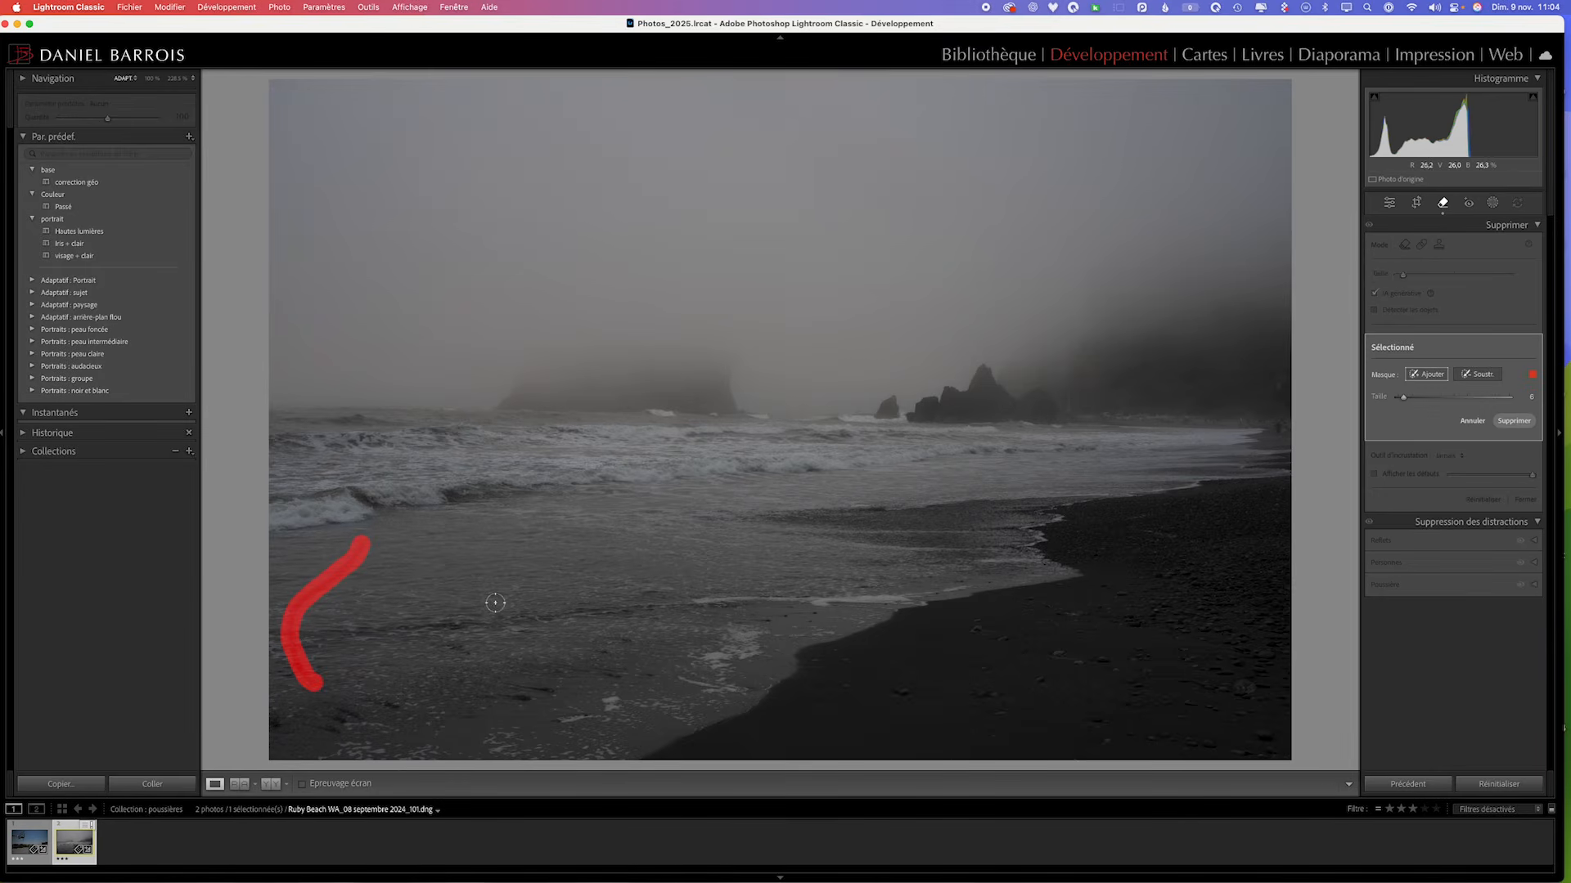
{"action": "left_click", "coordinate": [1513, 421]}
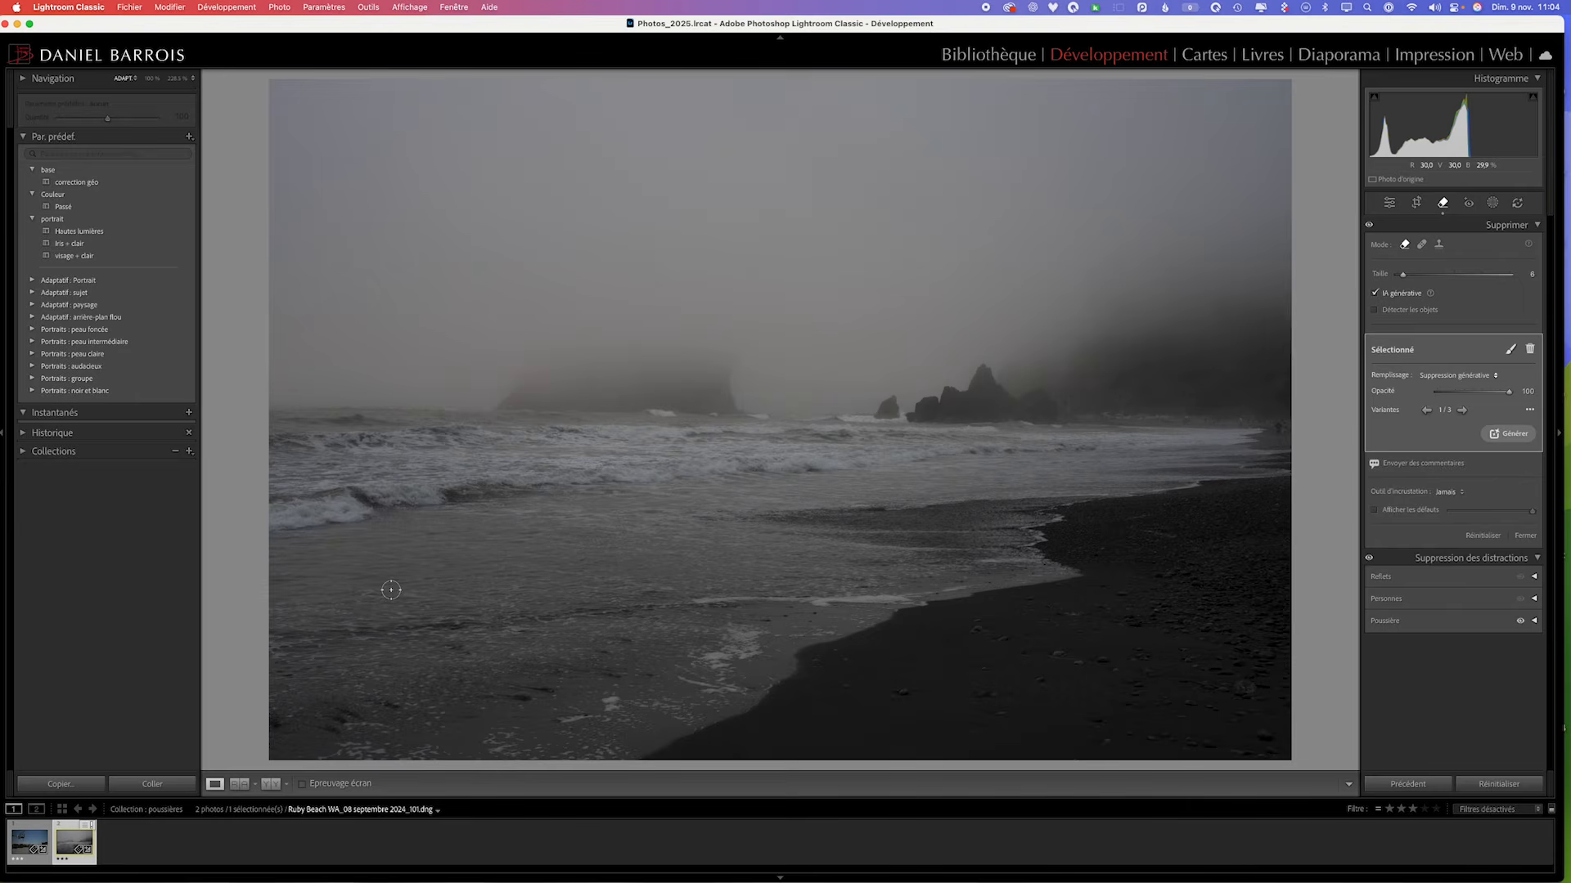
- Preview the next variant of the generative removal on the beach photo and return to the first one
{"action": "left_click", "coordinate": [1464, 411]}
{"action": "left_click", "coordinate": [1425, 410]}
- Check the beach photo's automatic dust corrections with the defect visualization, and hide the visualization
{"action": "left_click", "coordinate": [1530, 622]}
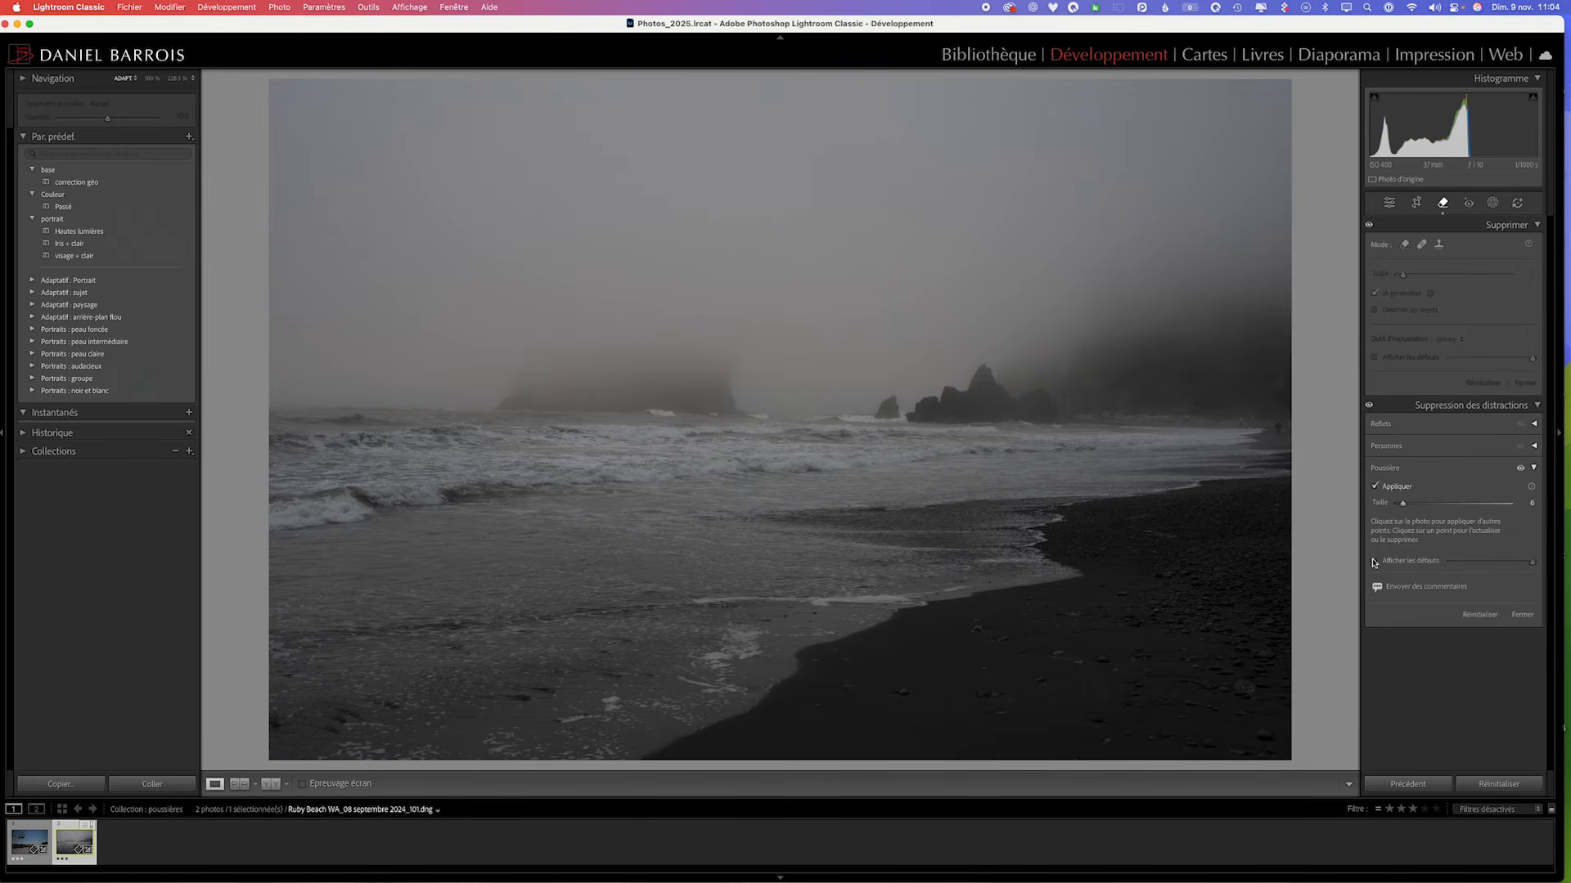
{"action": "left_click", "coordinate": [1375, 561]}
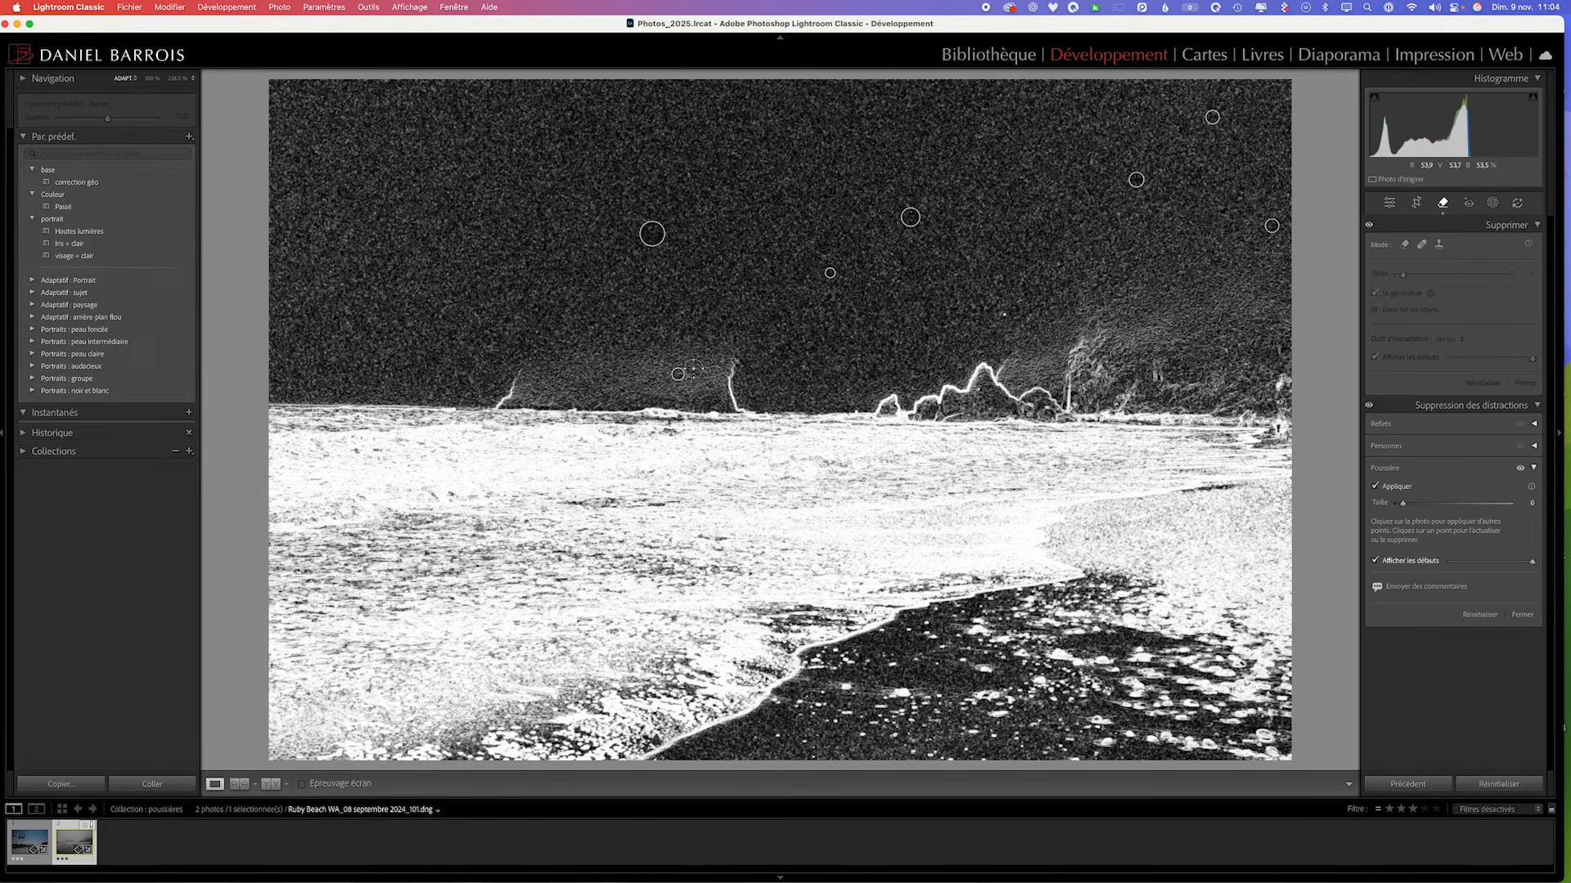
{"action": "left_click", "coordinate": [1375, 561]}
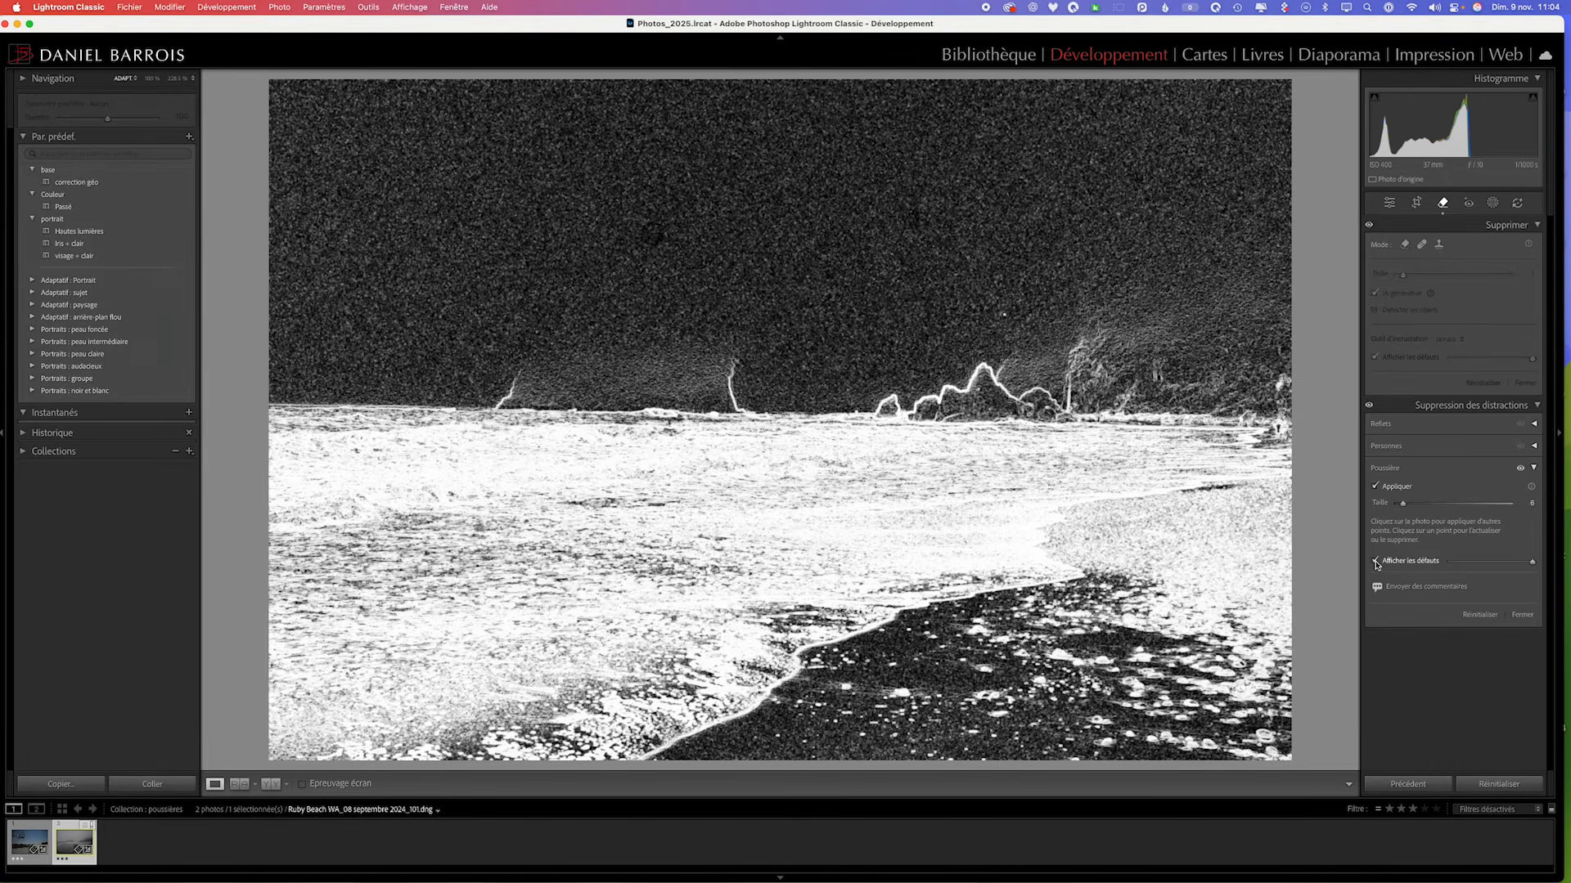
{"action": "left_click", "coordinate": [1375, 561]}
{"action": "left_click", "coordinate": [1375, 487]}
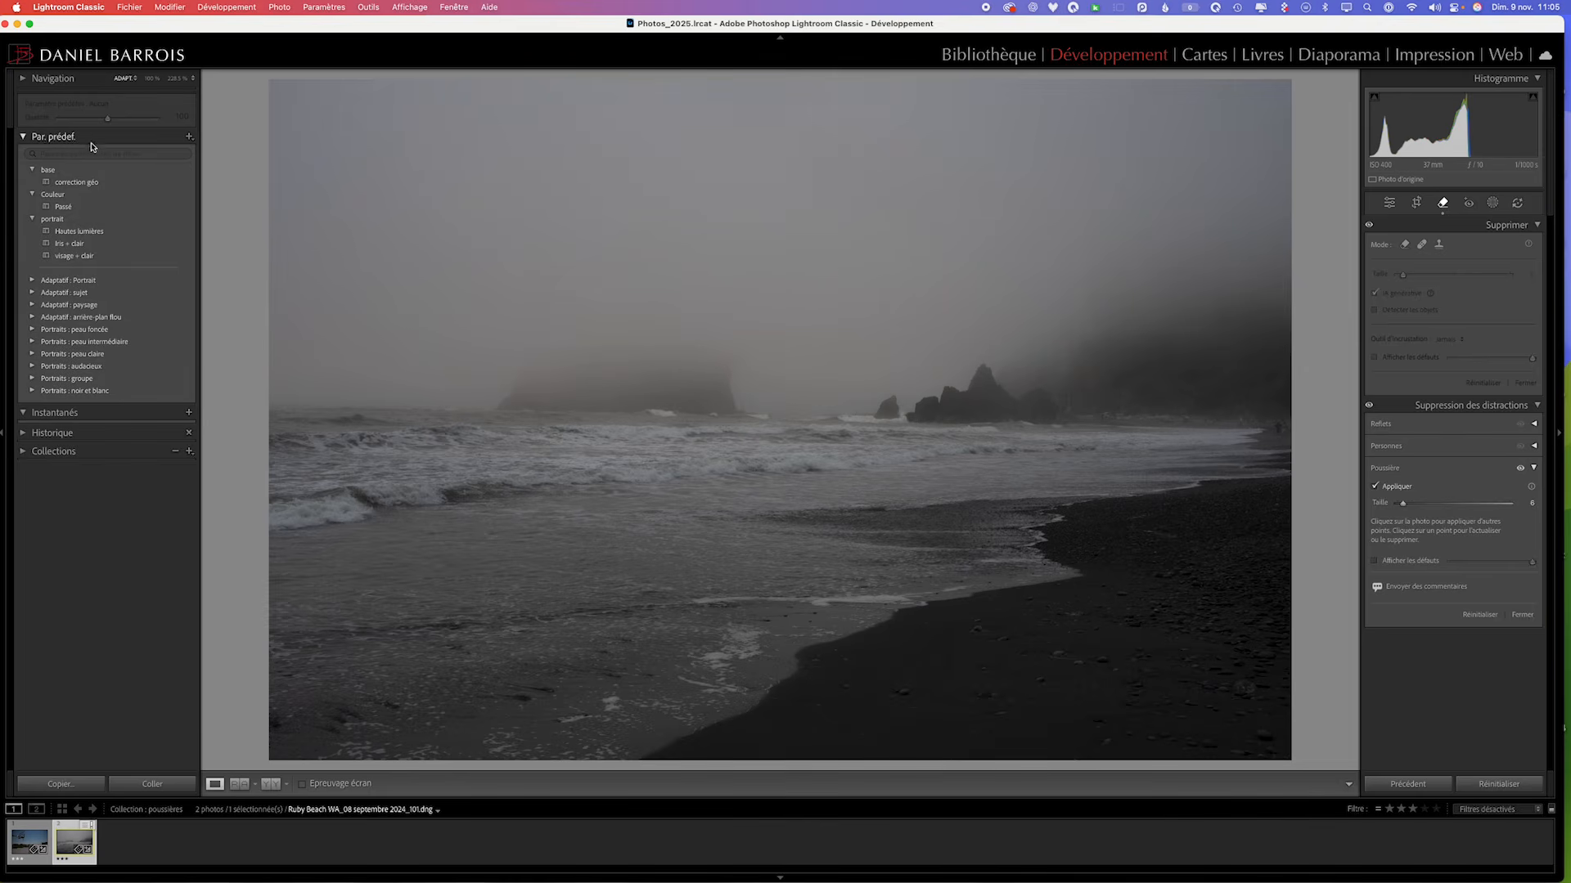
{"action": "left_click", "coordinate": [189, 137]}
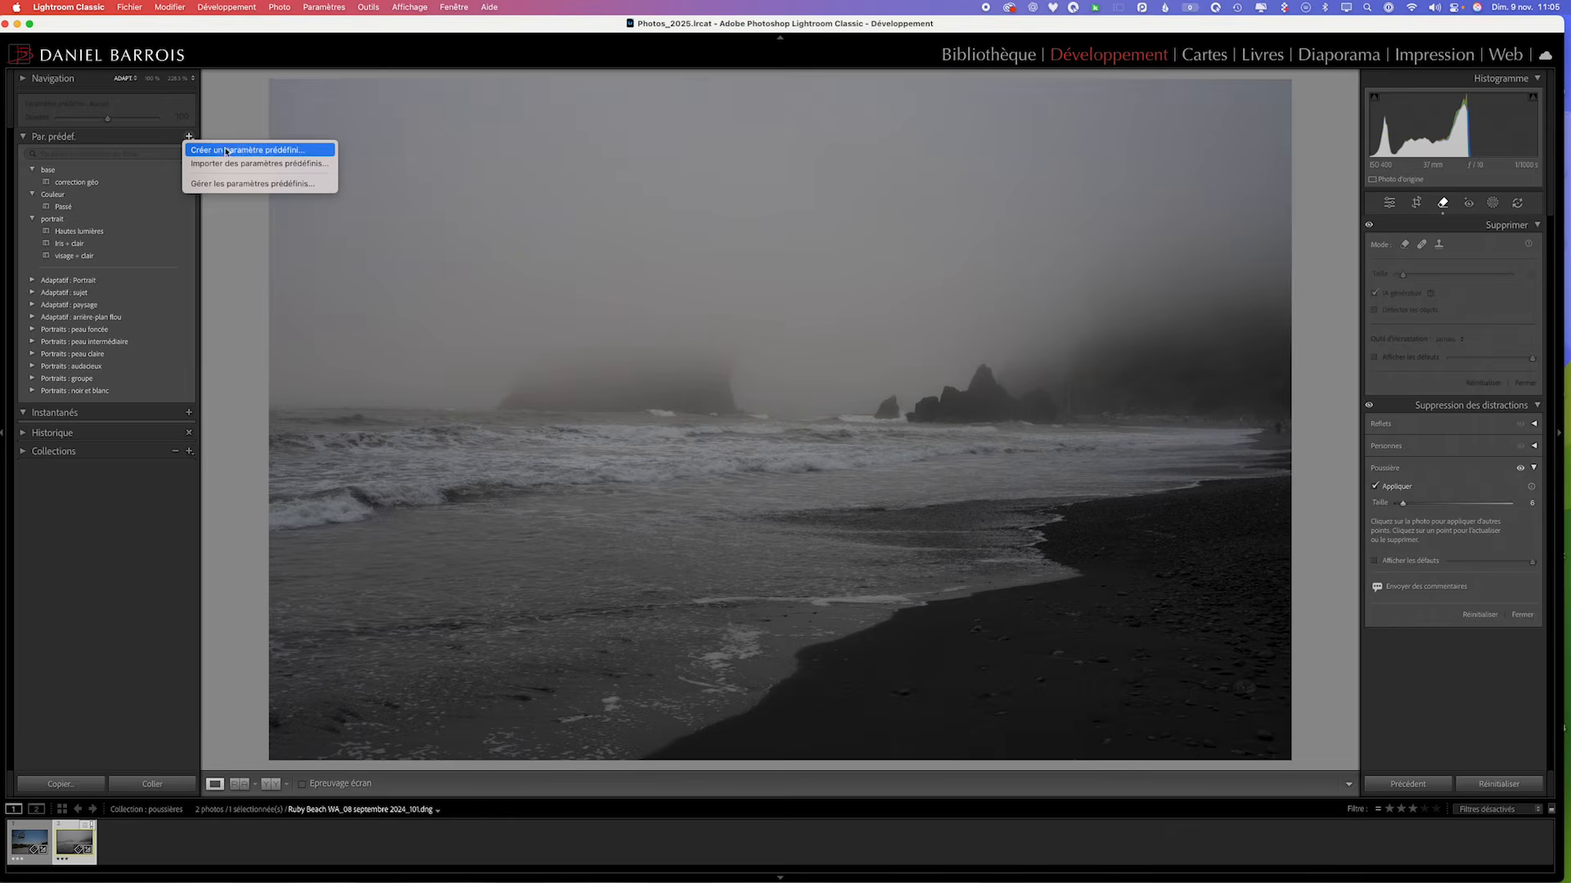
{"action": "left_click", "coordinate": [229, 150]}
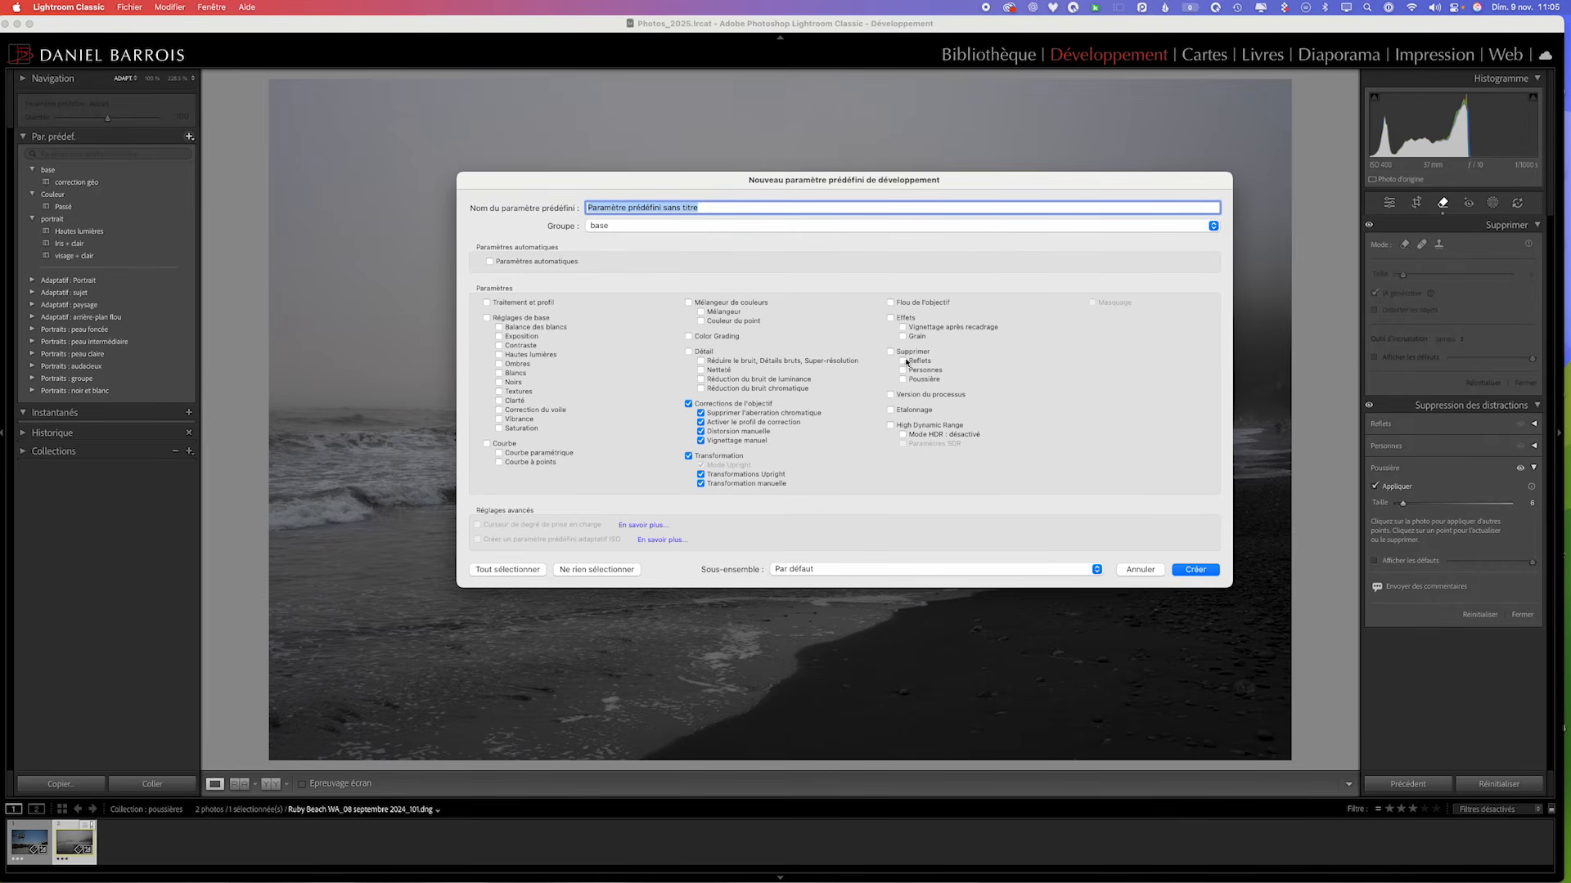
{"action": "left_click", "coordinate": [891, 352]}
{"action": "left_click", "coordinate": [903, 360]}
{"action": "left_click", "coordinate": [903, 370]}
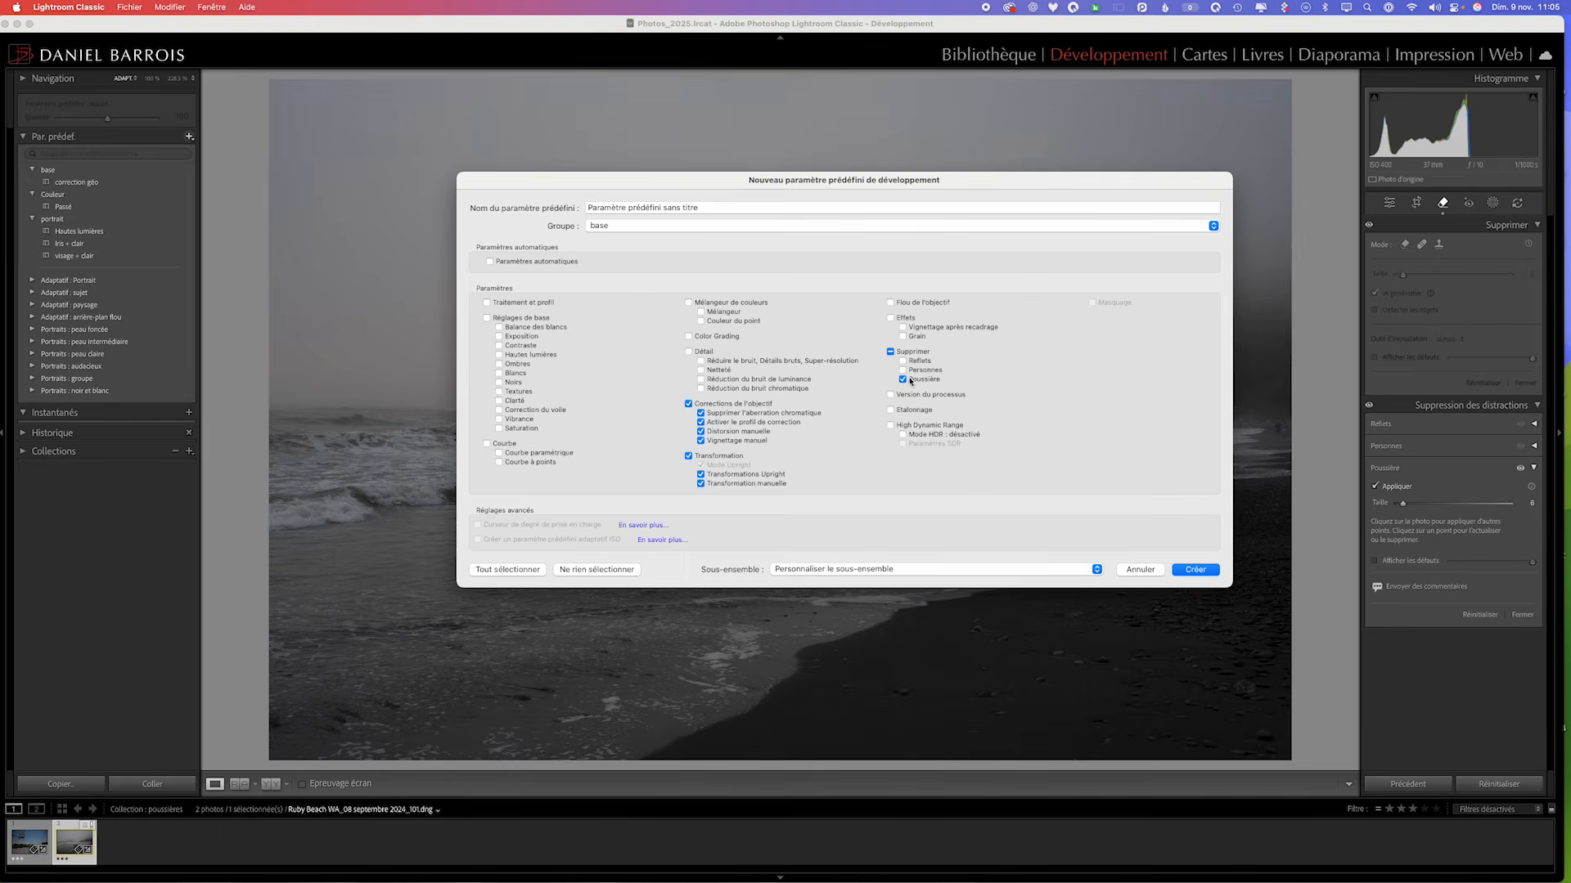
{"action": "left_click", "coordinate": [1135, 573]}
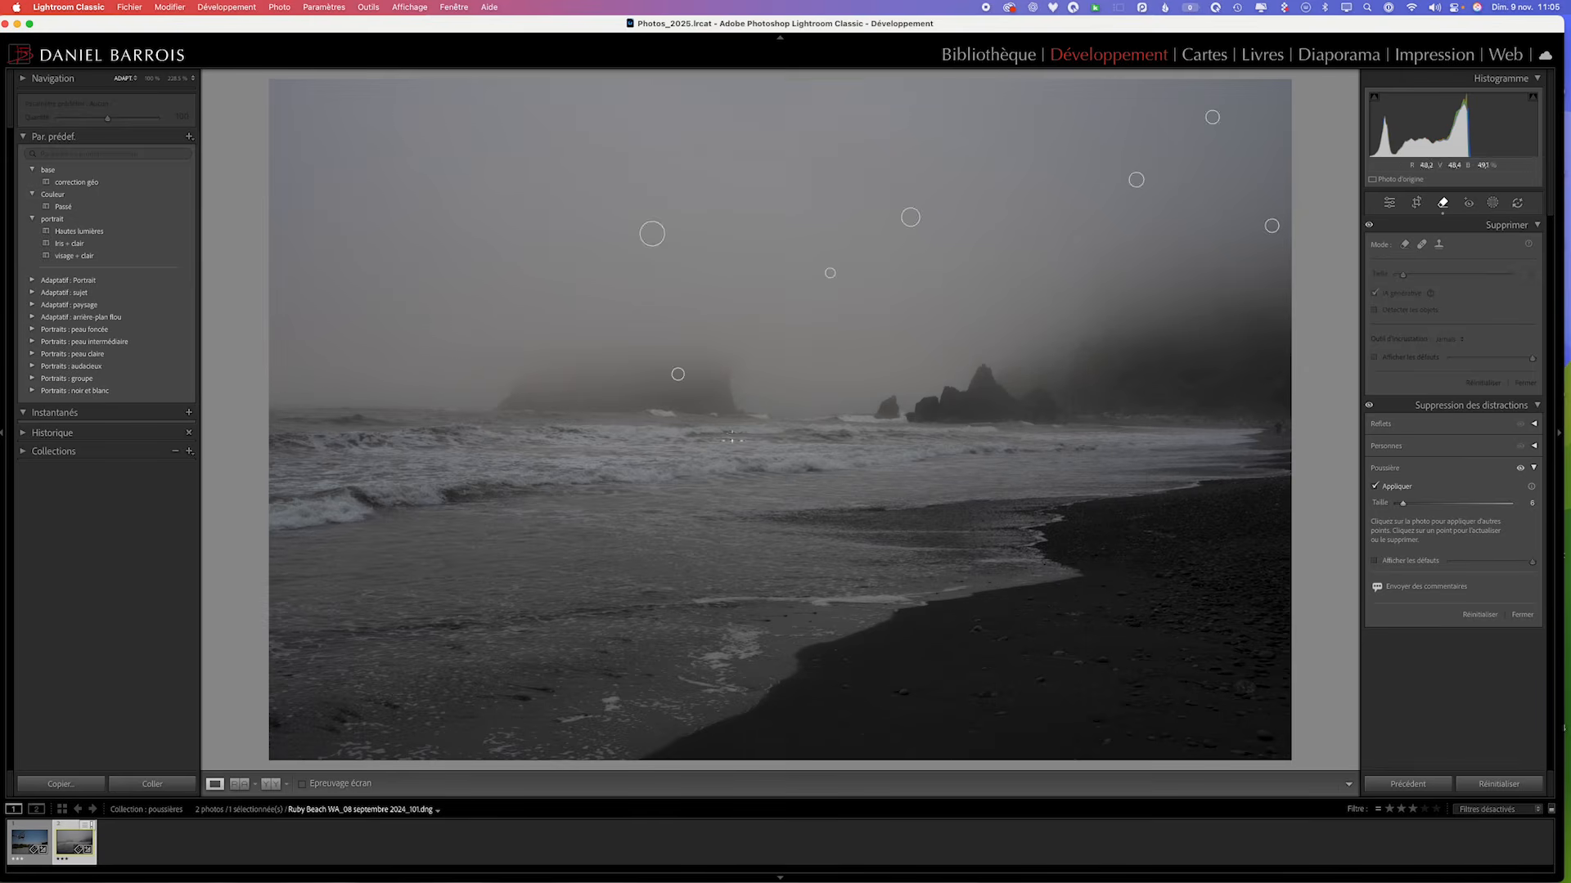
- Update the correction géo preset with the current settings, leaving out Transformation and keeping only the lens corrections
{"action": "right_click", "coordinate": [71, 186]}
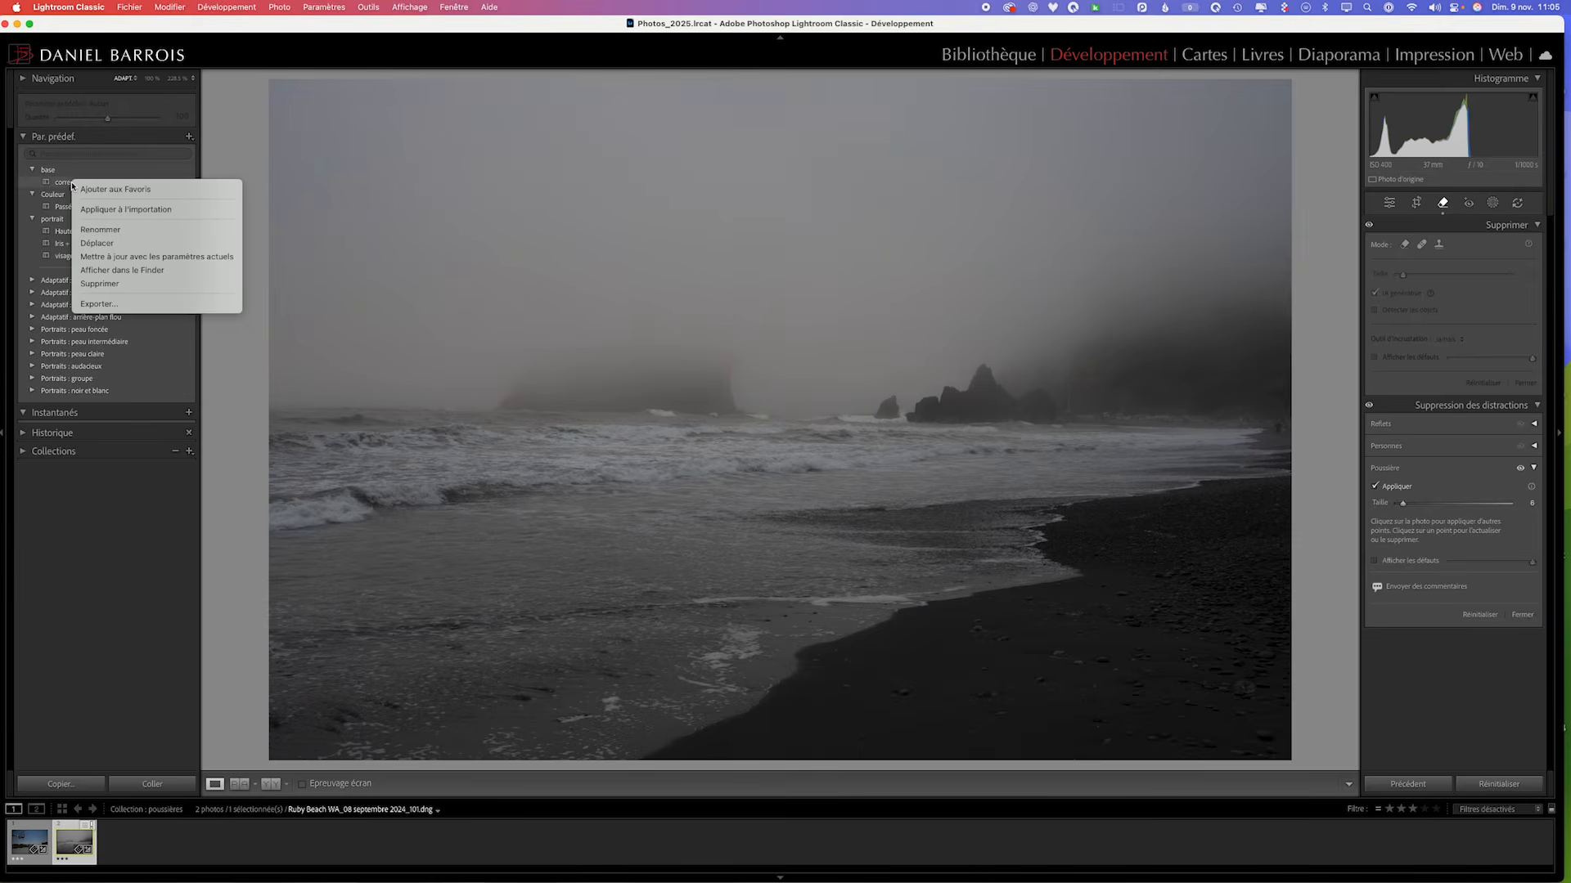
{"action": "left_click", "coordinate": [139, 257]}
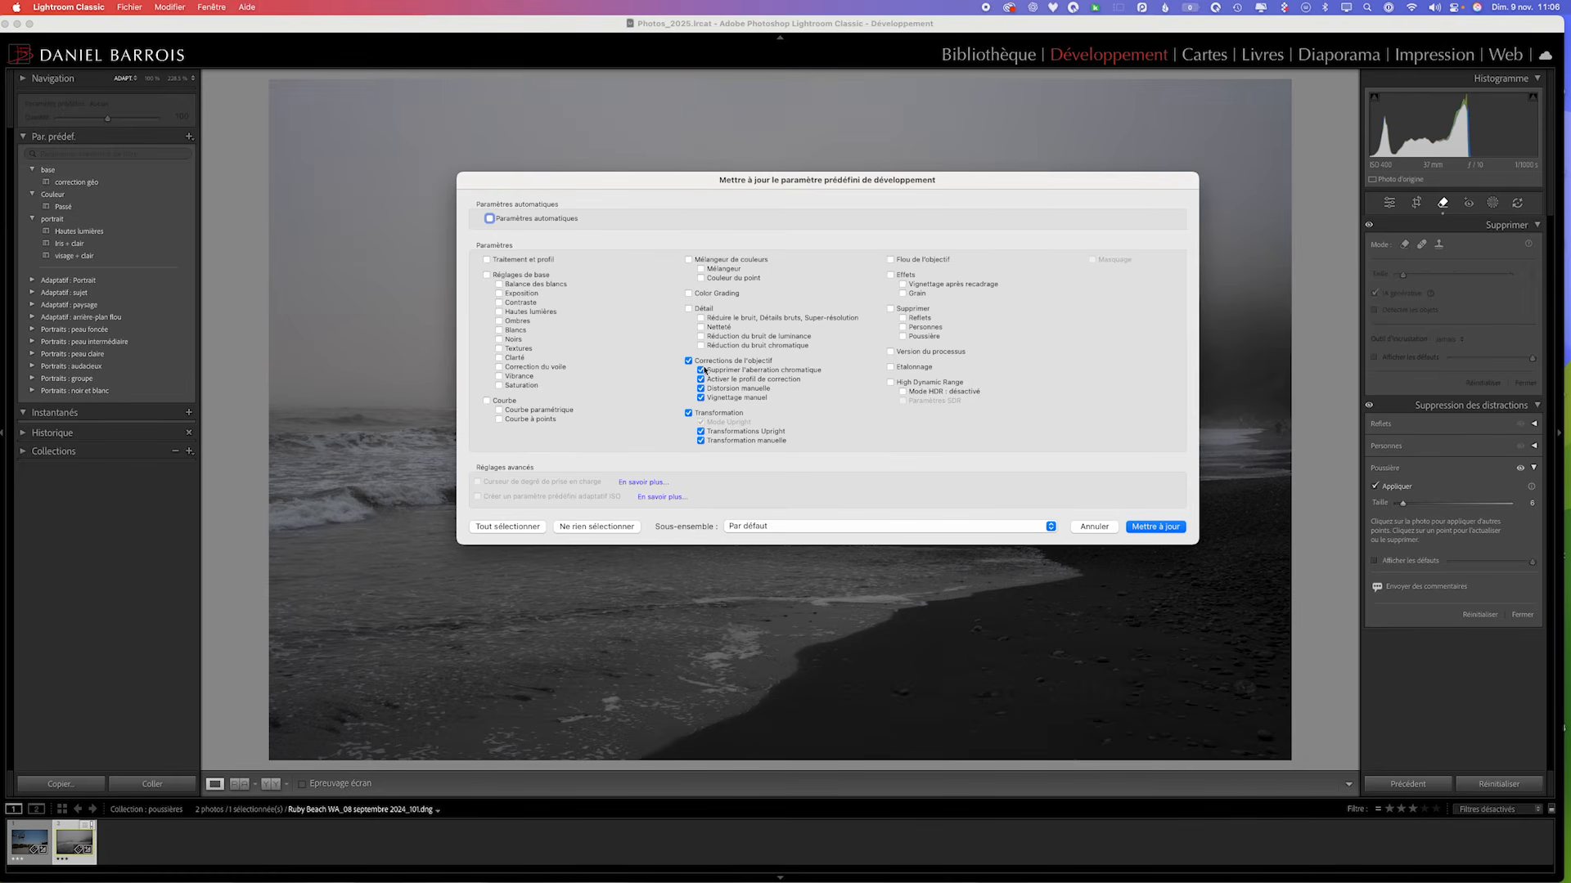
{"action": "left_click", "coordinate": [688, 412]}
{"action": "left_click", "coordinate": [1155, 526]}
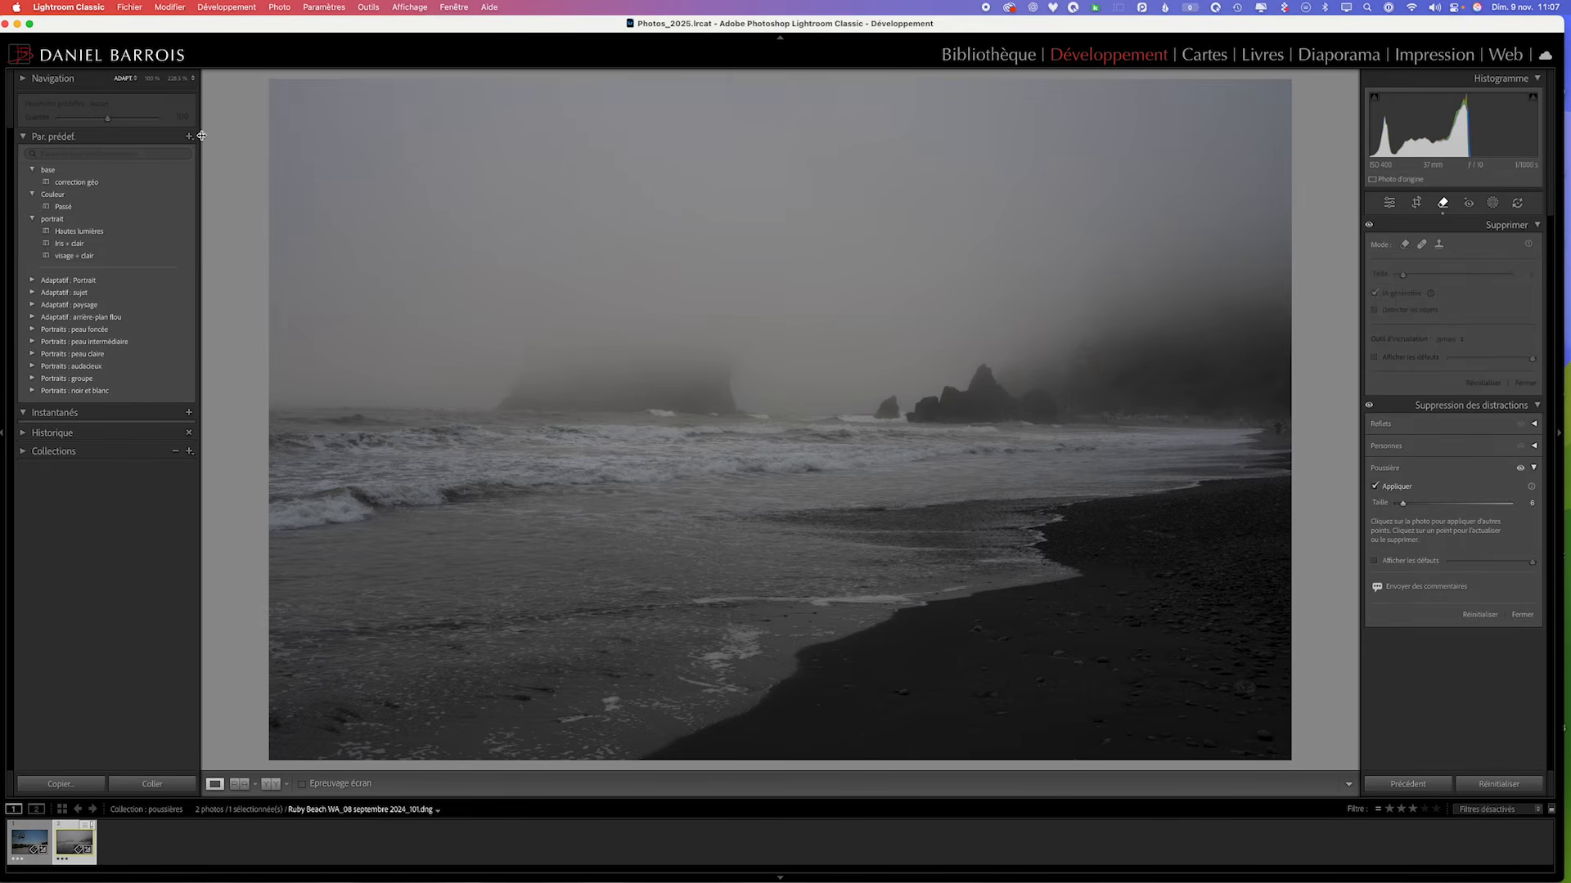
- Create a preset named transformation containing only the Transformation settings, and move it into the base group
{"action": "left_click", "coordinate": [190, 137]}
{"action": "left_click", "coordinate": [245, 152]}
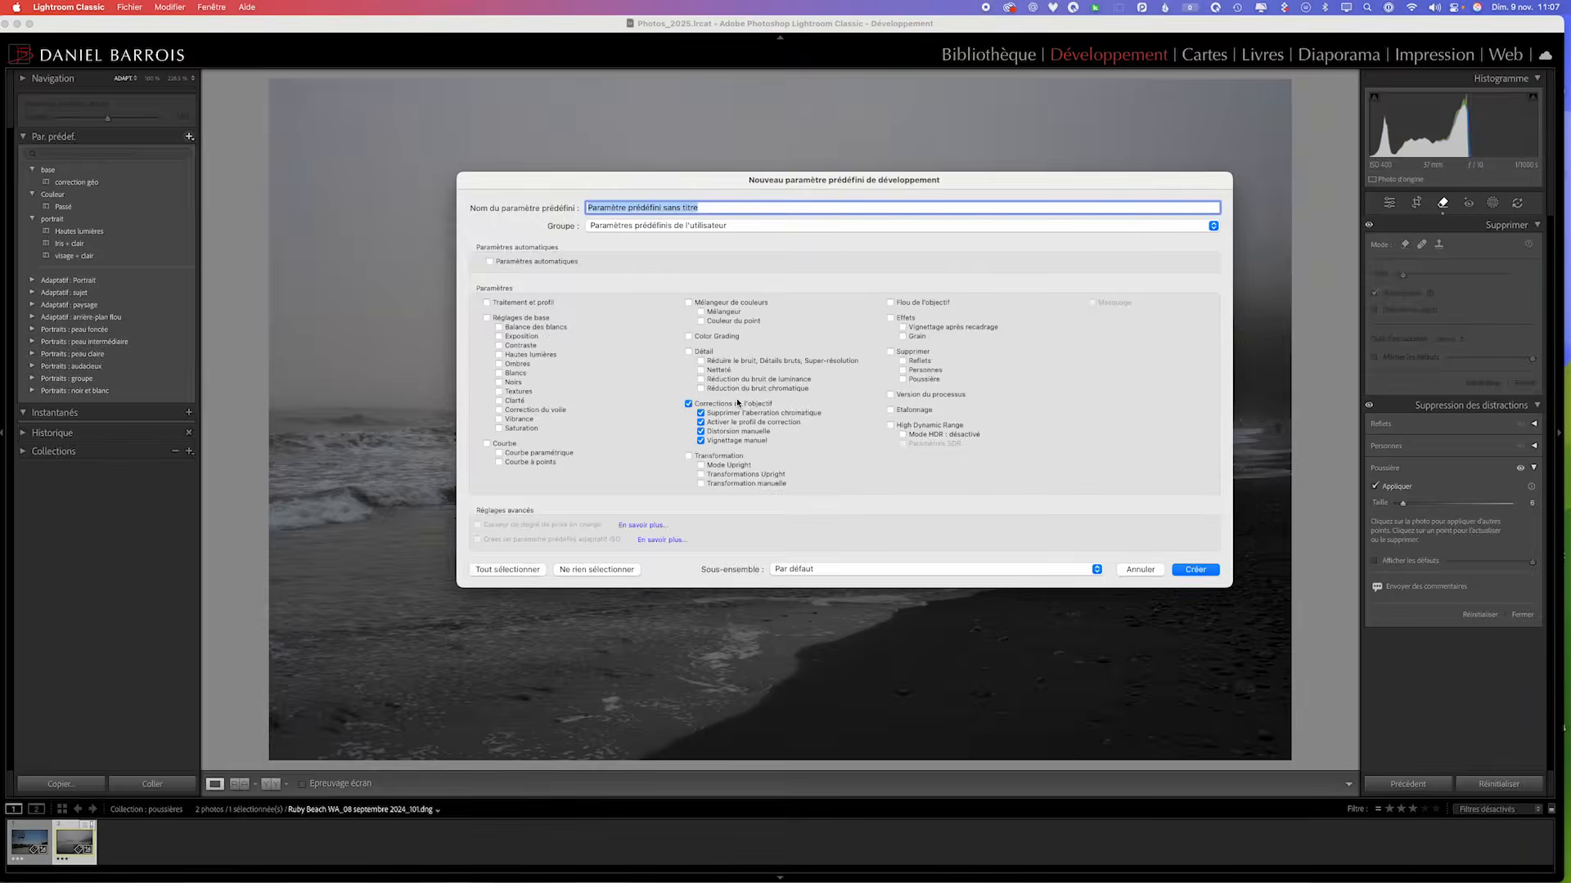
{"action": "left_click", "coordinate": [688, 403]}
{"action": "left_click", "coordinate": [688, 456]}
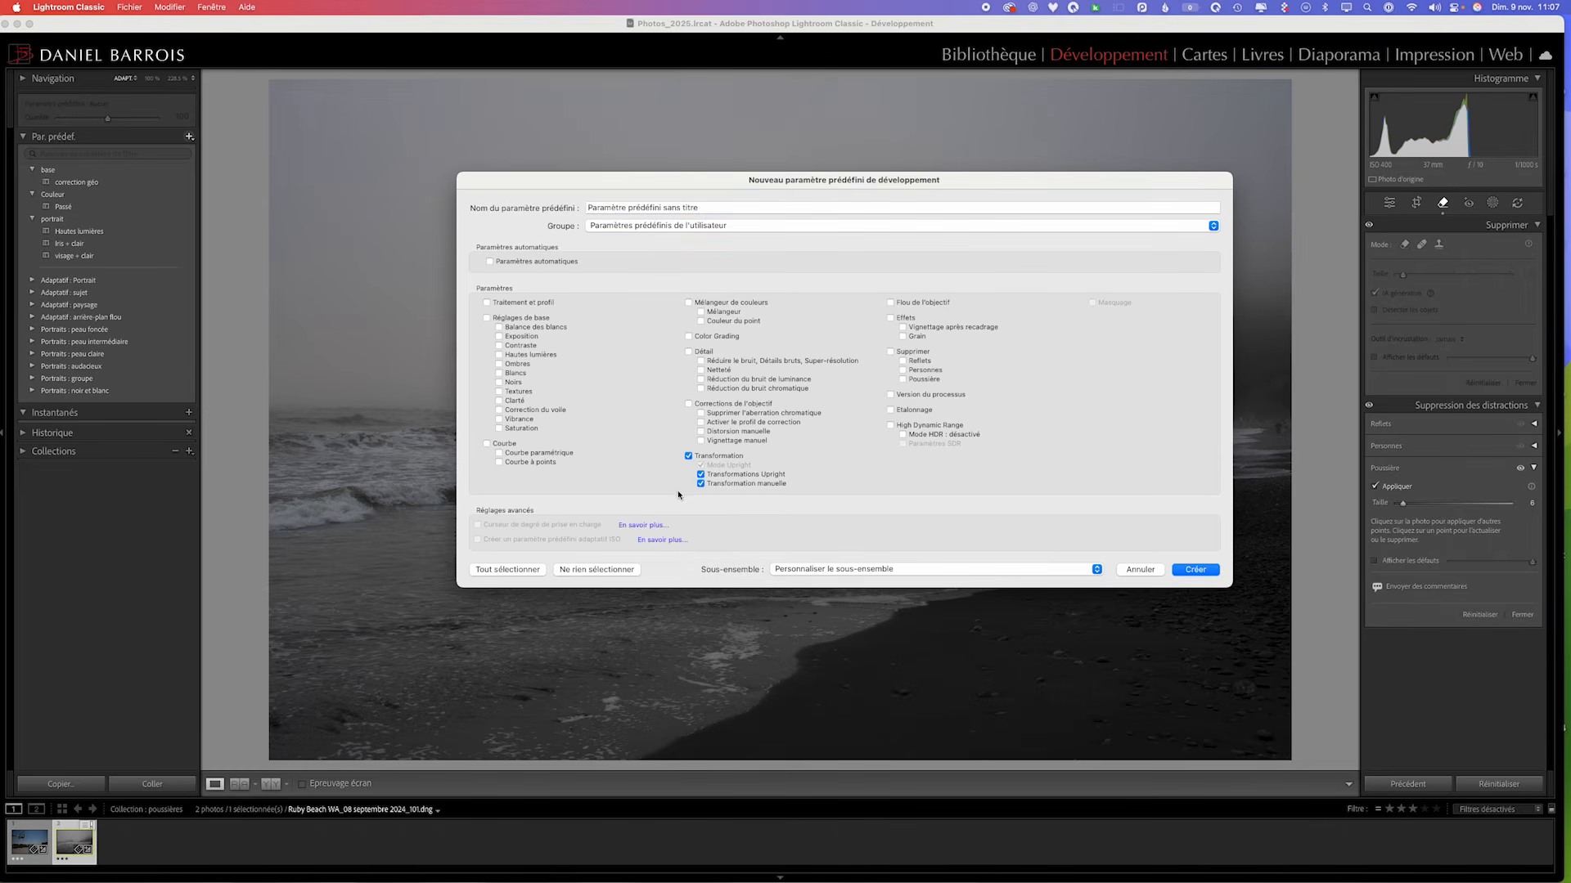
{"action": "left_click", "coordinate": [666, 208]}
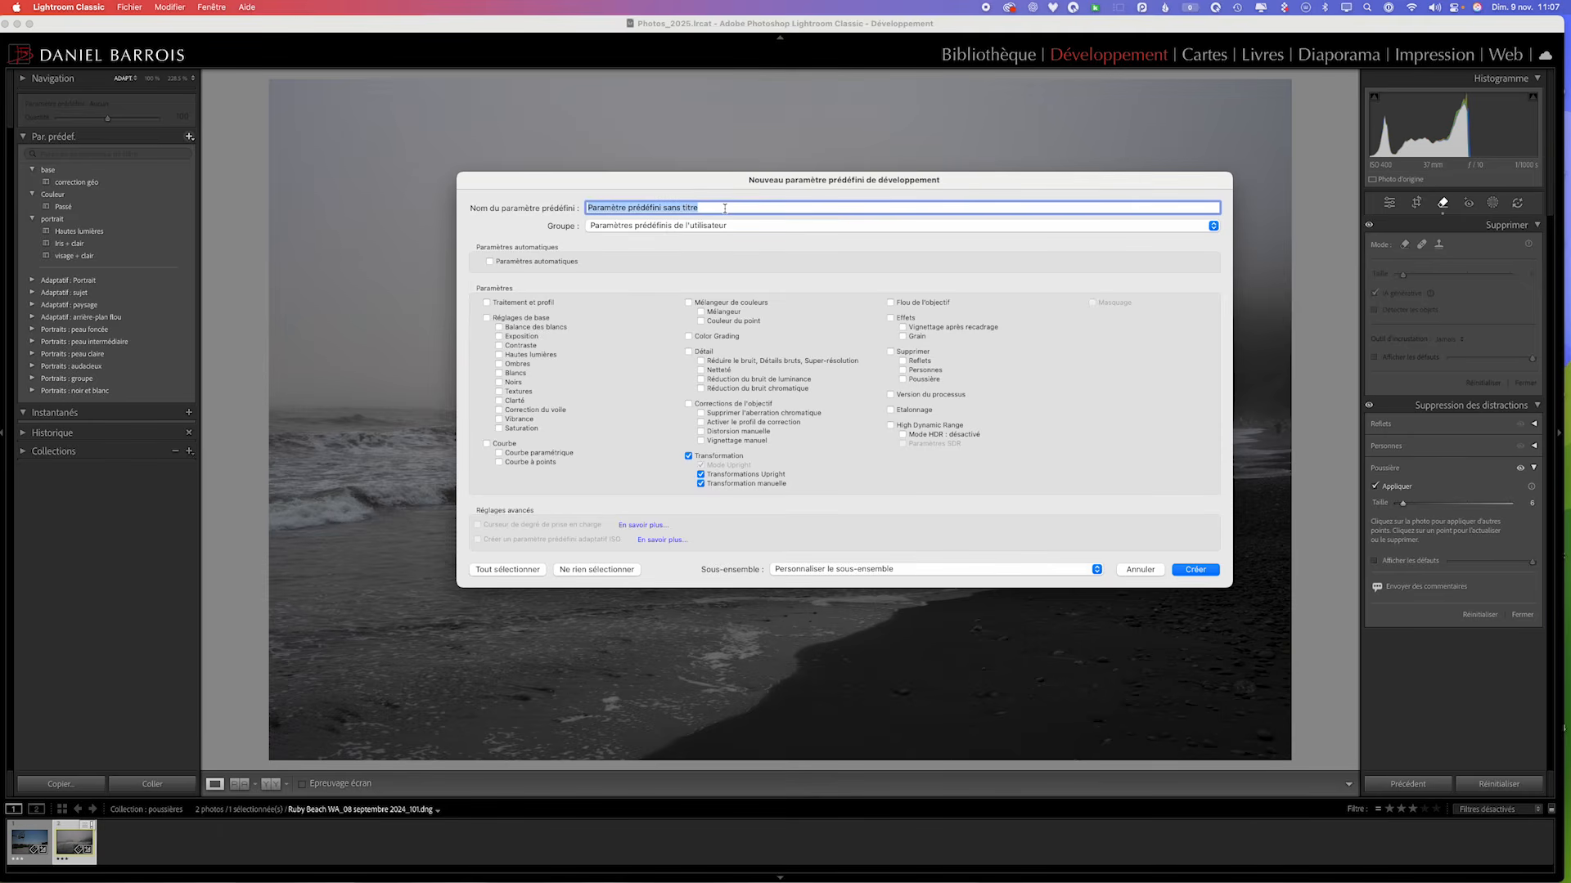
{"action": "type", "text": "transformation"}
{"action": "left_click", "coordinate": [1178, 567]}
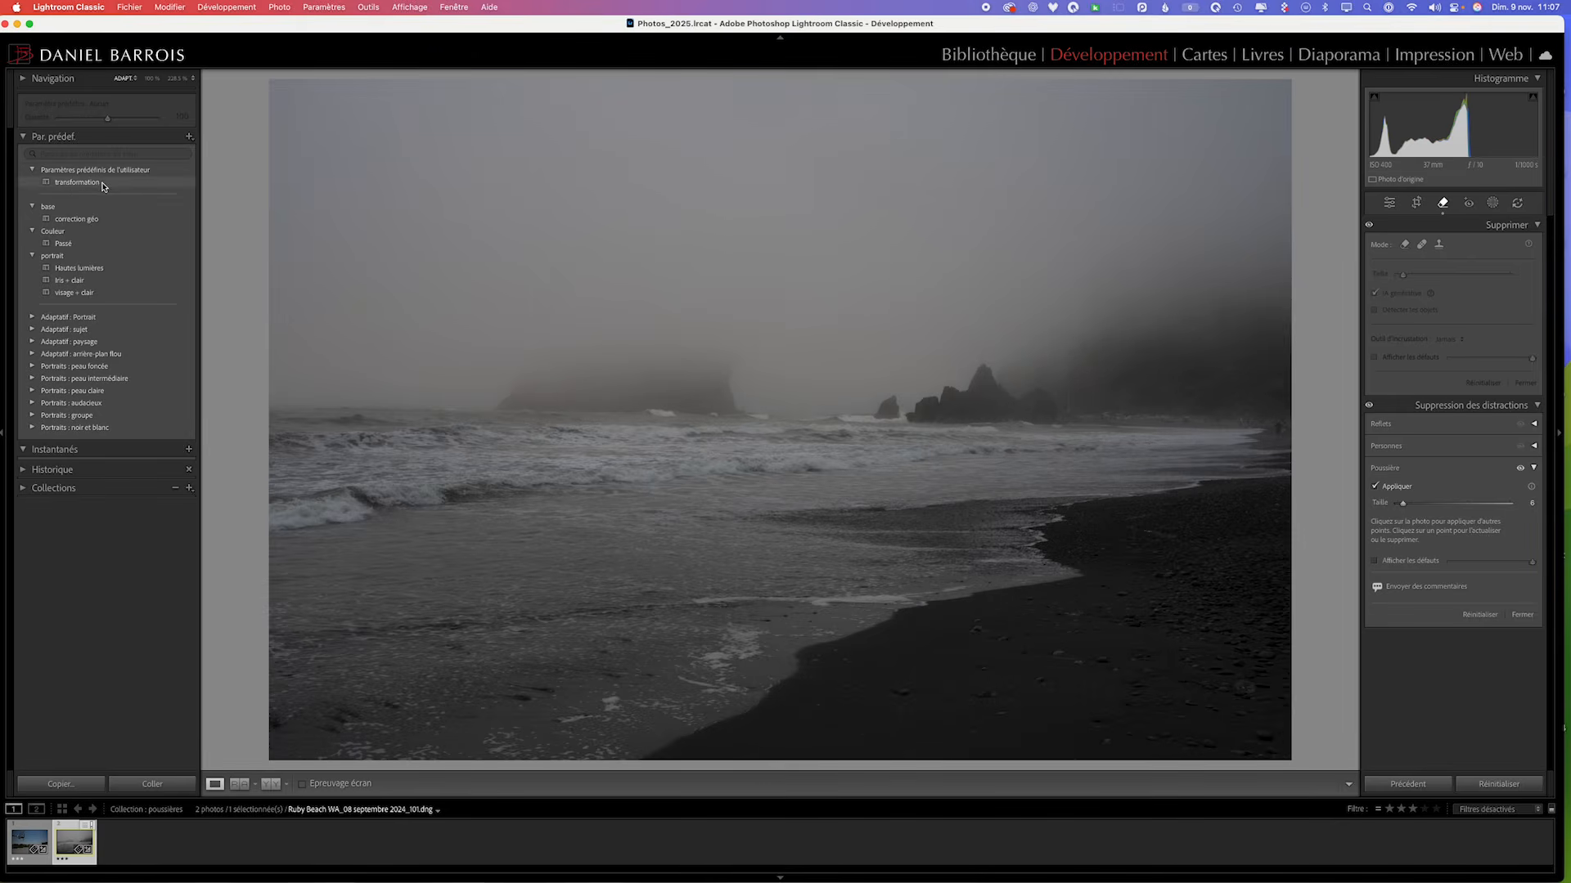
{"action": "left_click_drag", "start_coordinate": [82, 185], "coordinate": [72, 211]}
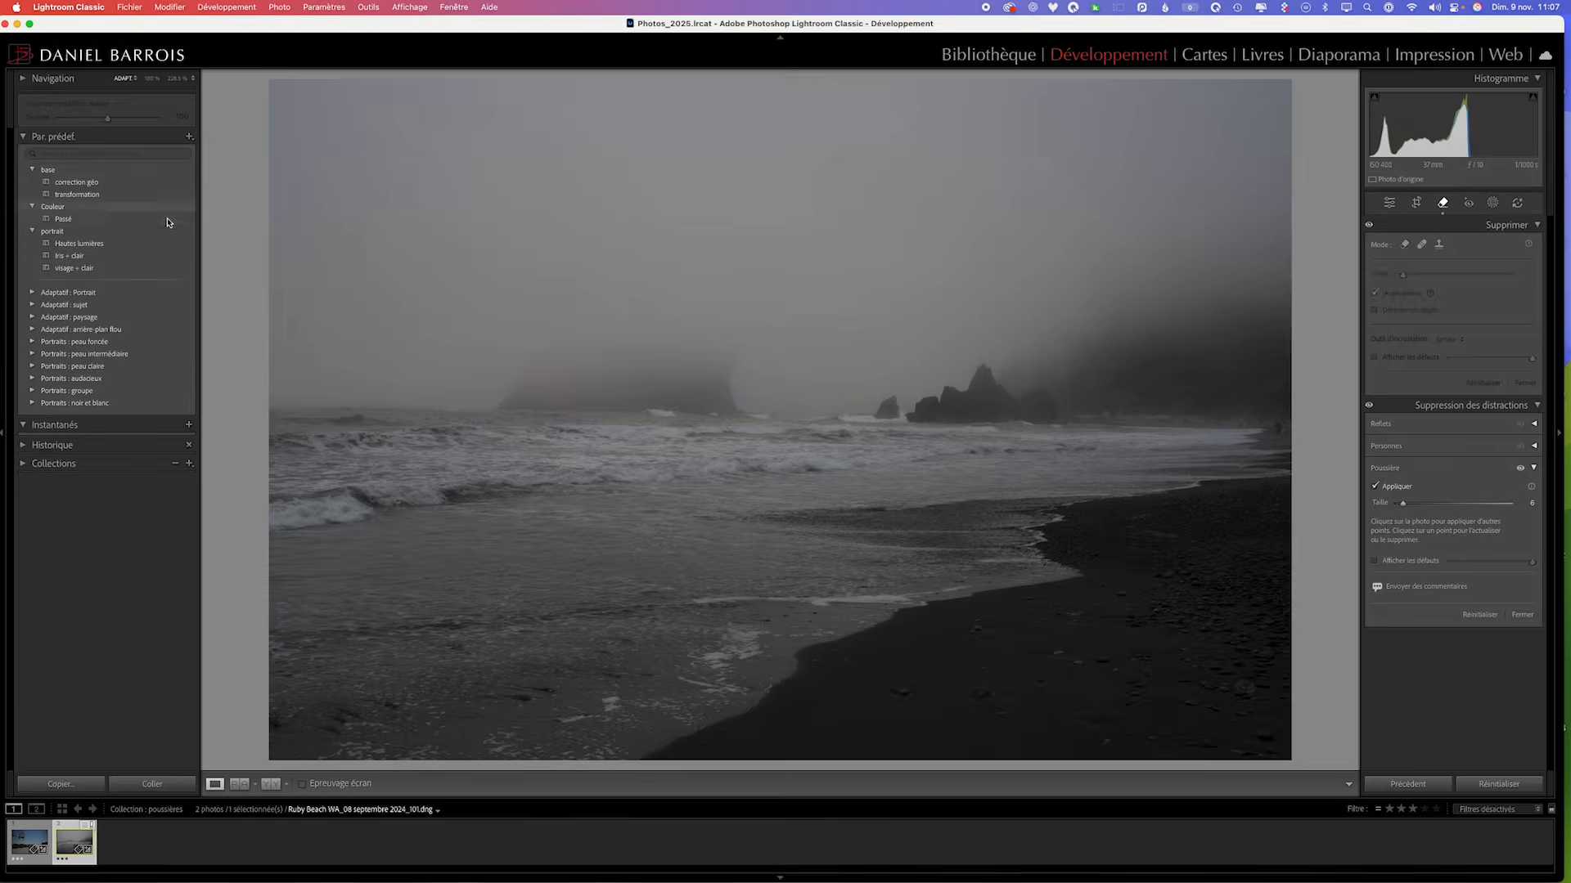
- Create a preset named poussières in the base group containing only the Poussière removal setting
{"action": "left_click", "coordinate": [189, 137]}
{"action": "left_click", "coordinate": [219, 150]}
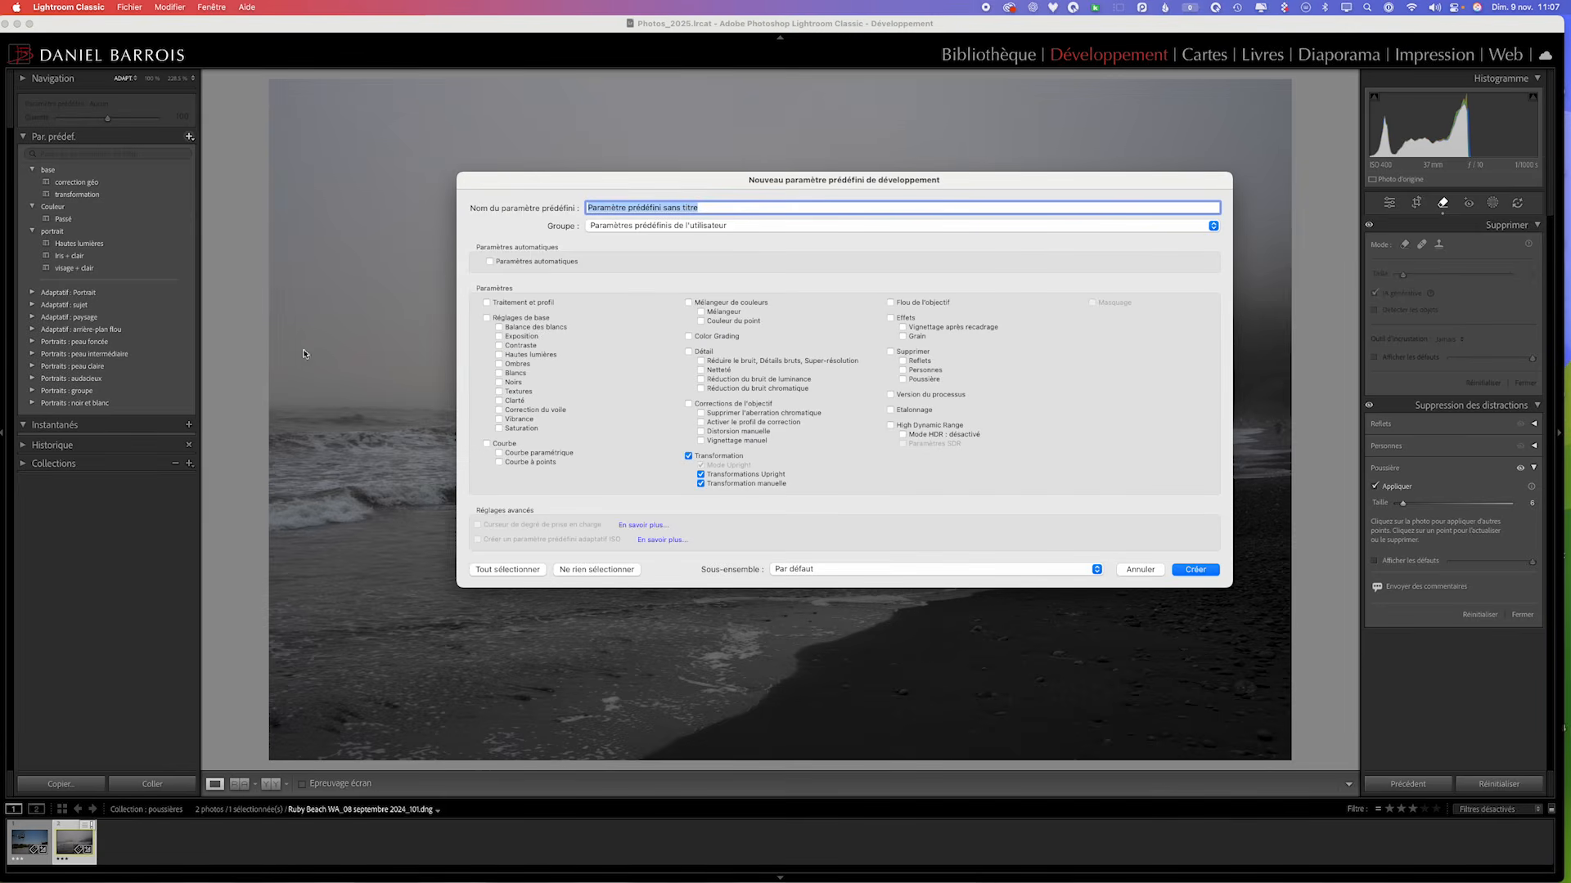
{"action": "left_click", "coordinate": [689, 457]}
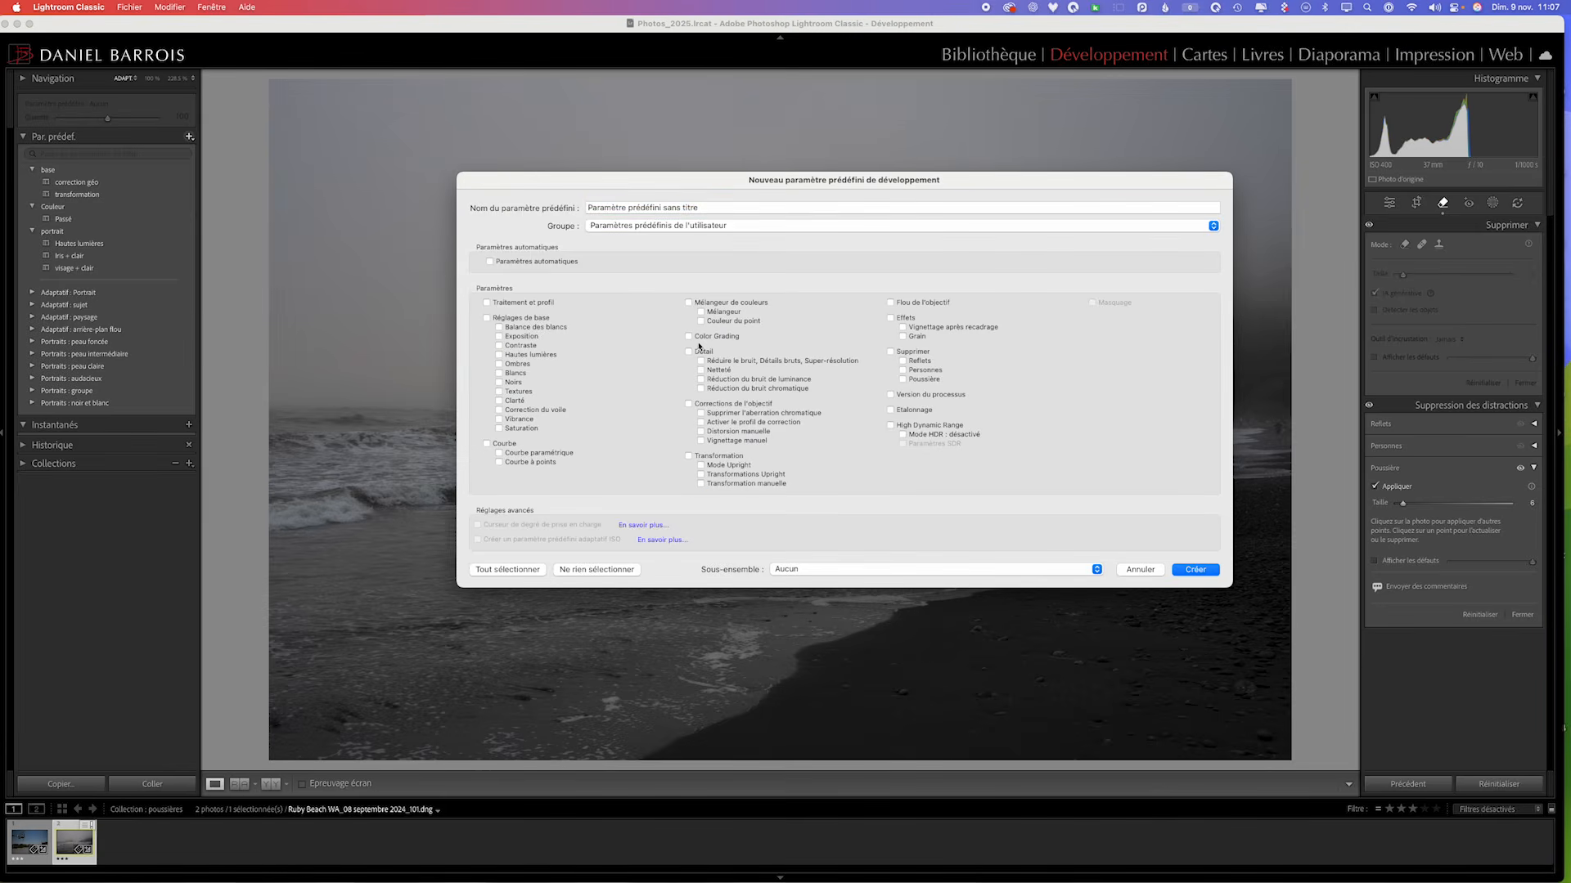
{"action": "left_click", "coordinate": [646, 227]}
{"action": "left_click", "coordinate": [632, 179]}
{"action": "left_click", "coordinate": [891, 352]}
{"action": "left_click_drag", "start_coordinate": [704, 210], "coordinate": [588, 204]}
{"action": "type", "text": "p"}
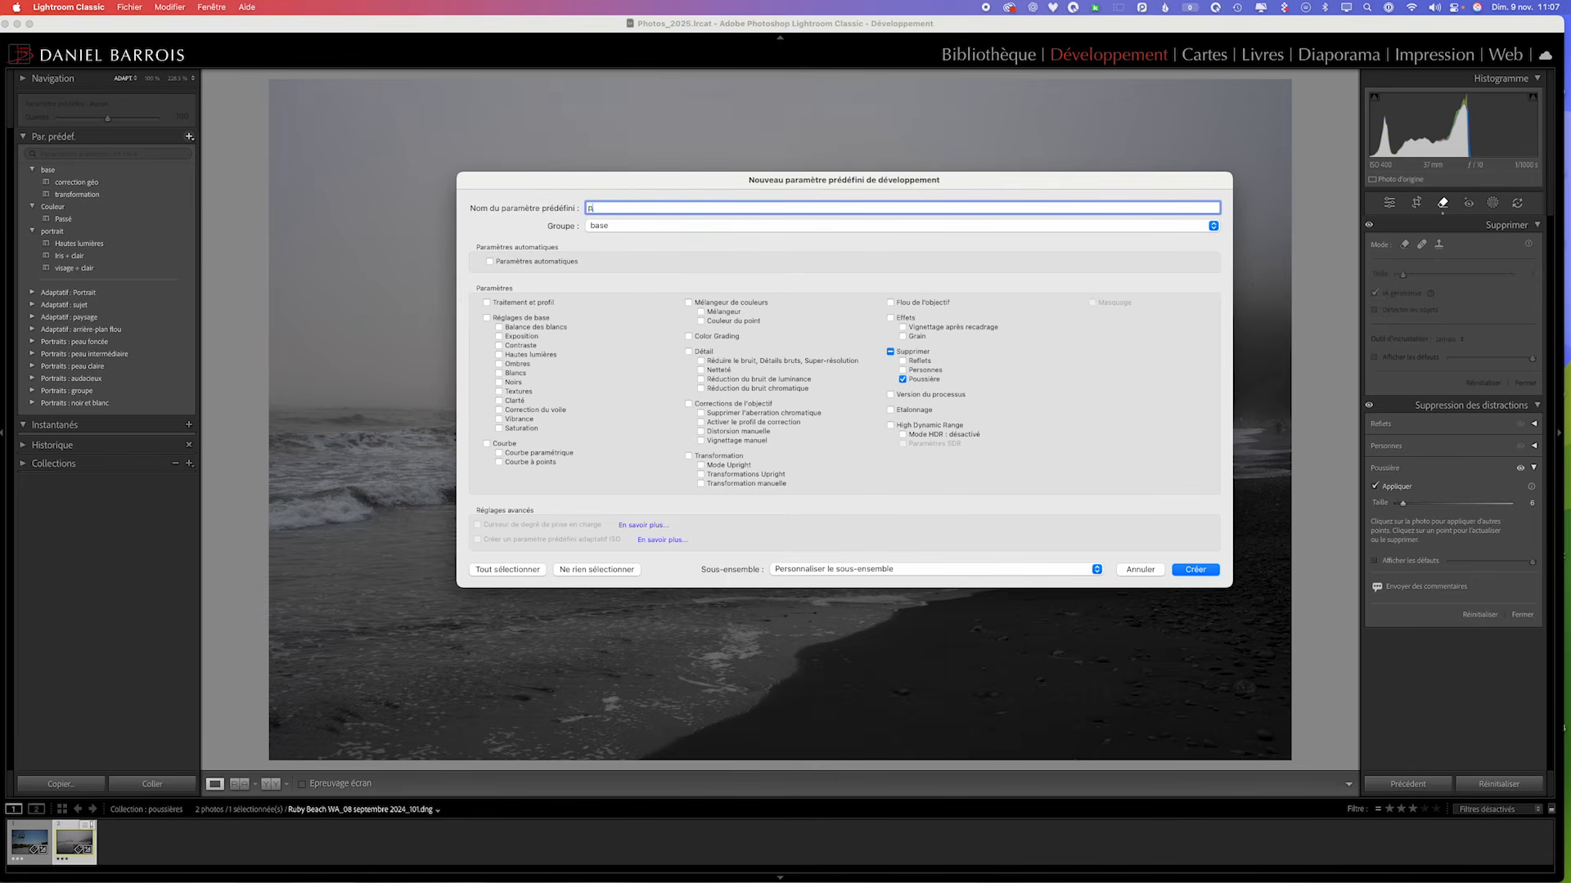
{"action": "type", "text": "oussières"}
{"action": "left_click", "coordinate": [1195, 569]}
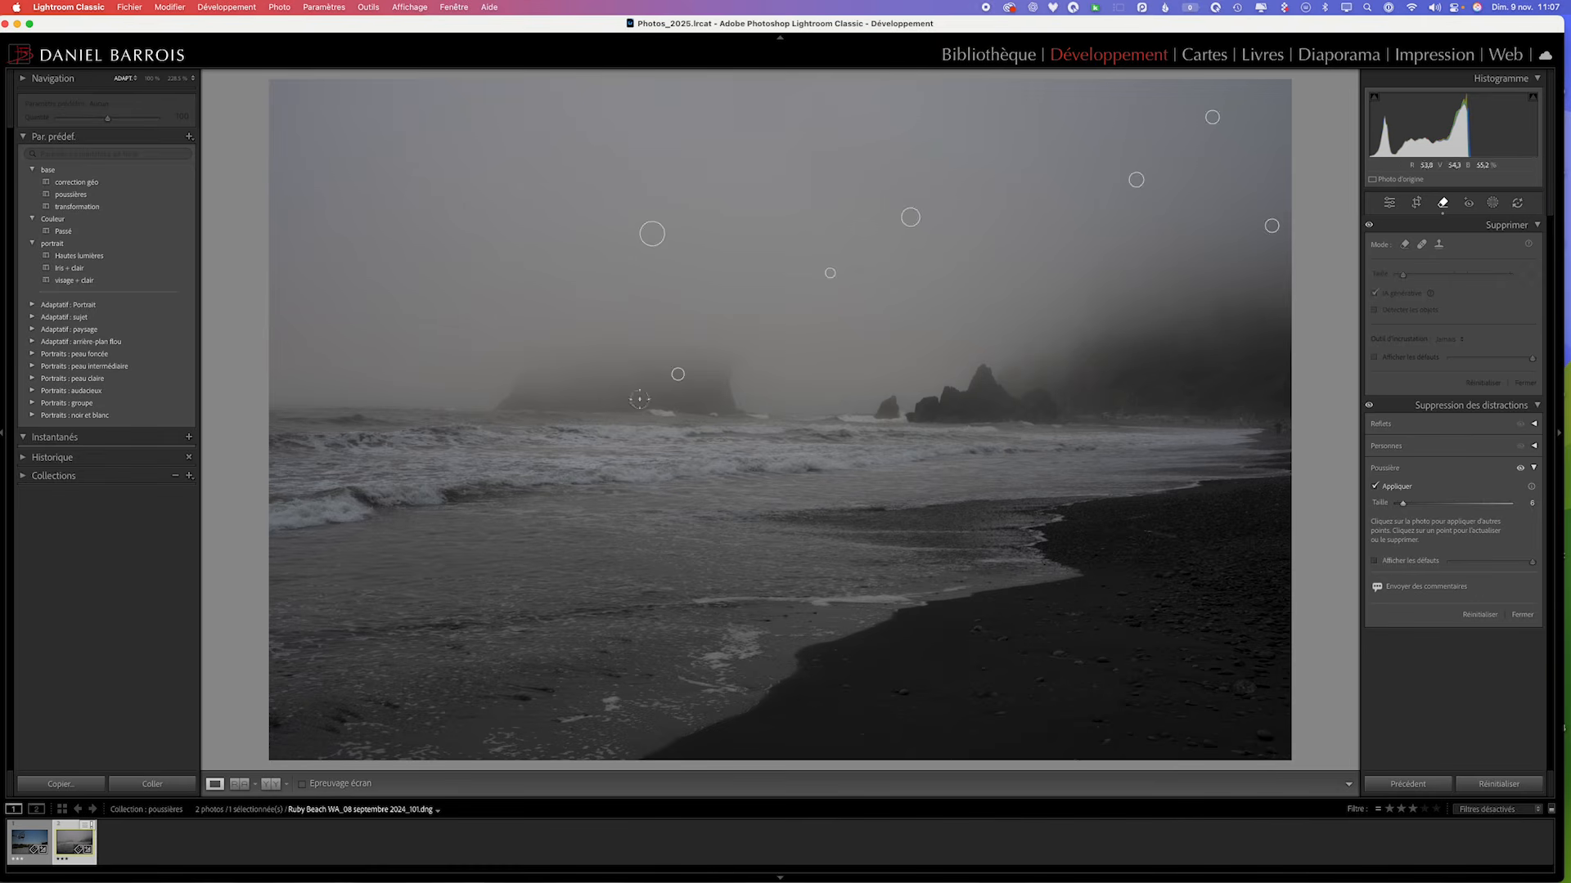